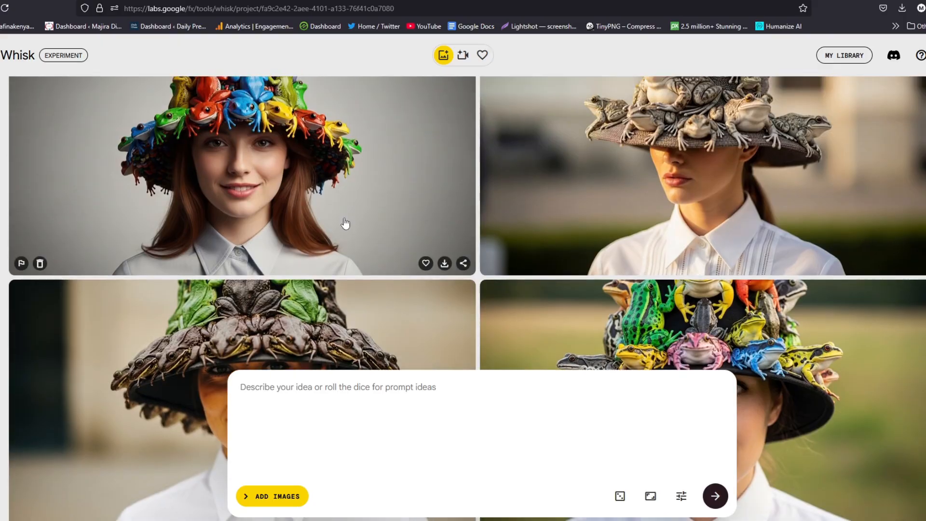
# - Browse the generated images and view the prompt of the dead-wood suit covered with lichen and brown mushrooms
pyautogui.scroll(5, 492, 182)
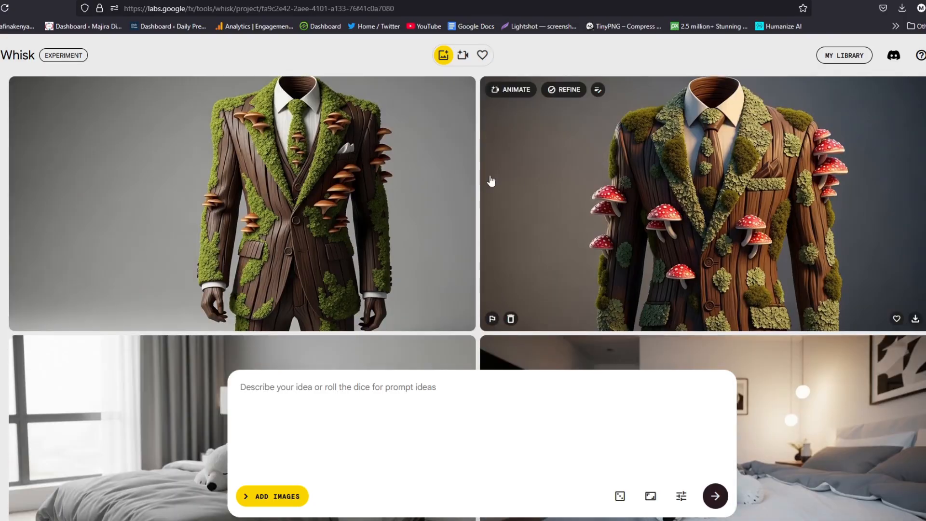
pyautogui.scroll(-2, 816, 167)
pyautogui.scroll(-3, 829, 171)
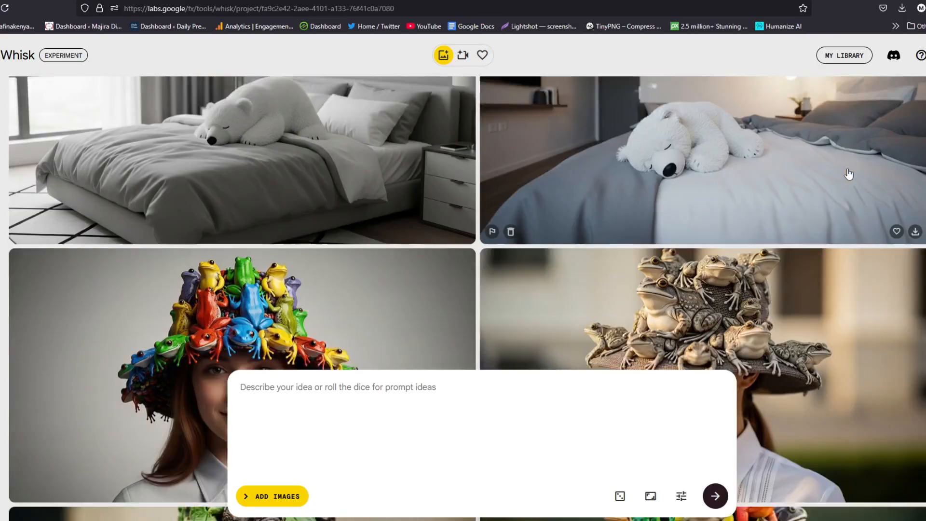
pyautogui.scroll(5, 675, 183)
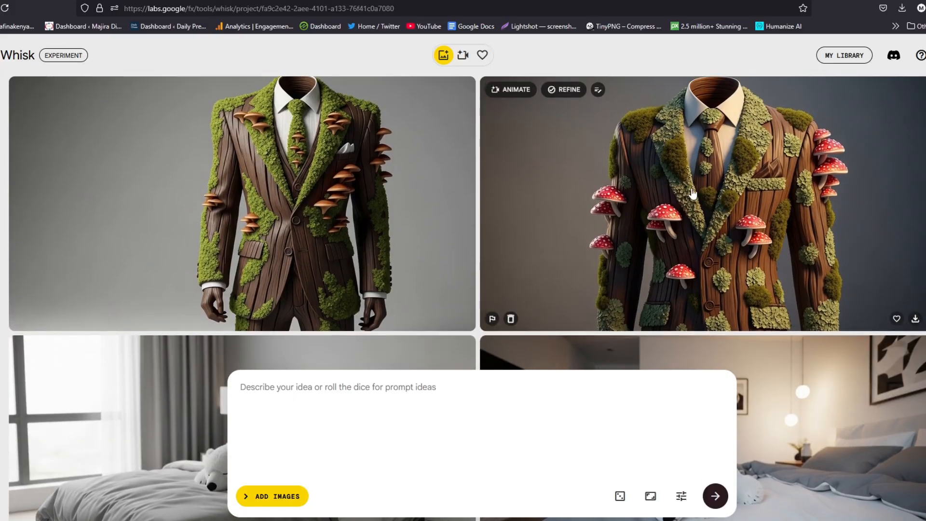
pyautogui.click(313, 174)
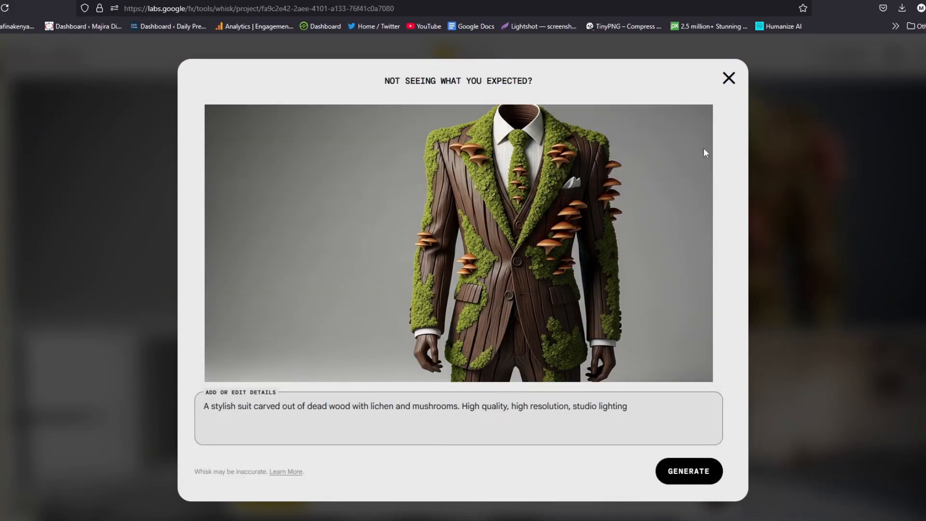
pyautogui.click(729, 79)
# - View the enlarged images of the woman wearing a hat of frogs, one after another, with their prompt
pyautogui.click(434, 203)
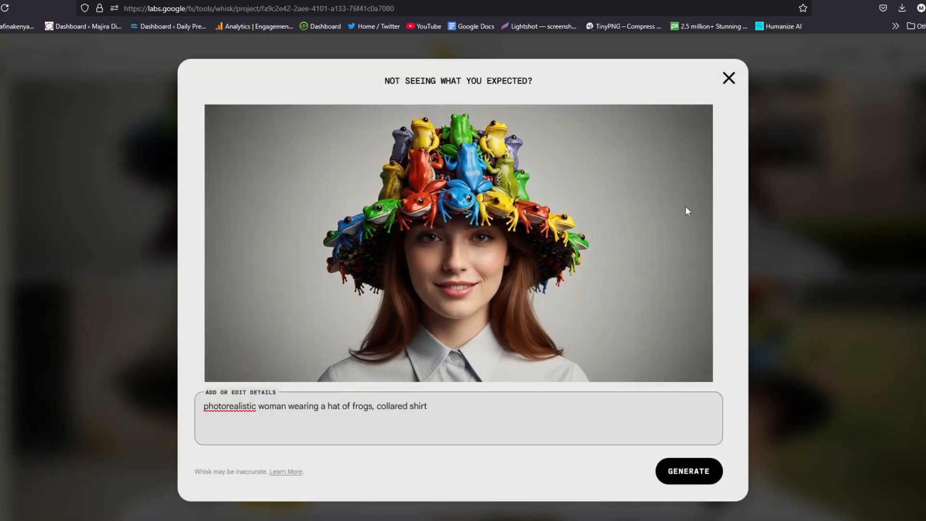
pyautogui.click(729, 78)
pyautogui.click(740, 172)
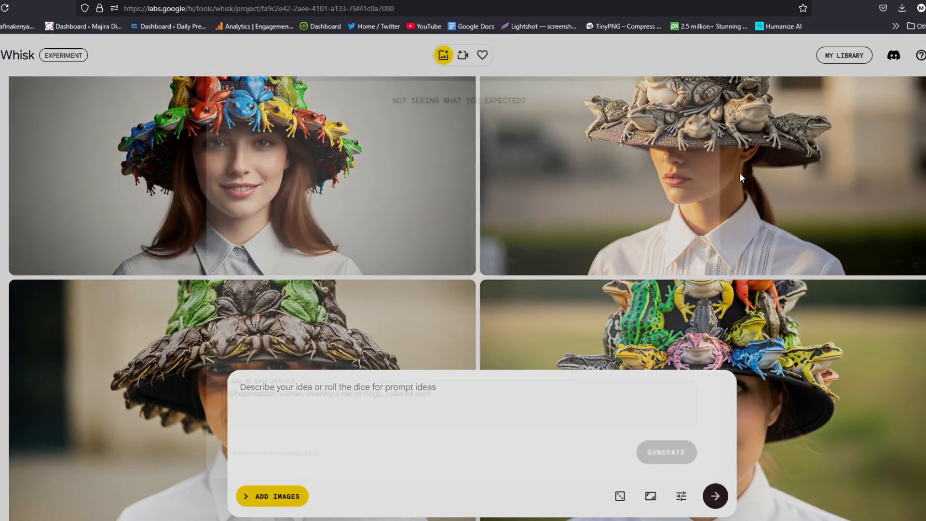
pyautogui.click(728, 78)
pyautogui.scroll(-5, 215, 250)
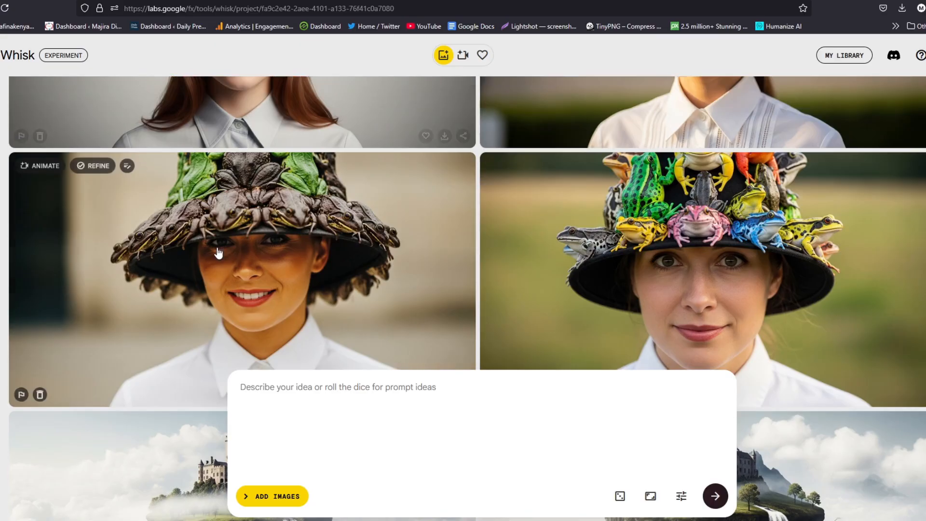
pyautogui.click(219, 231)
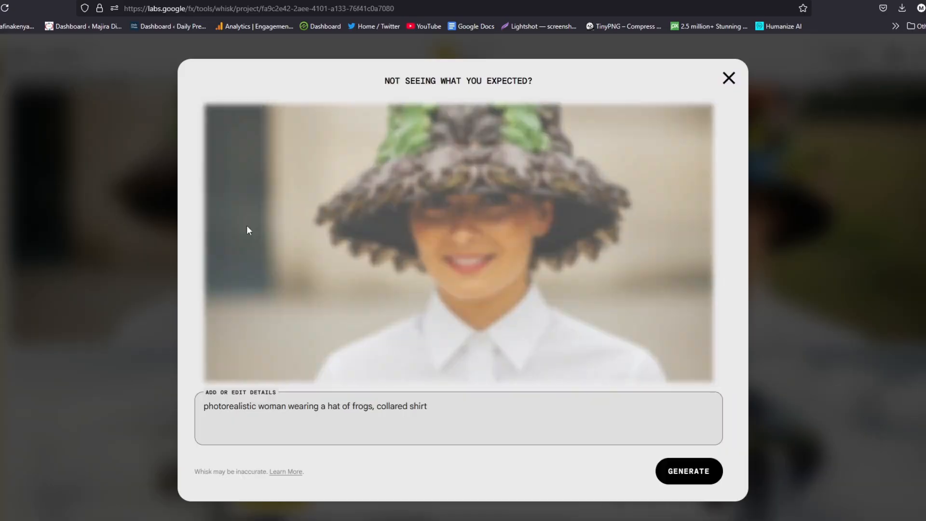
pyautogui.click(728, 78)
pyautogui.click(797, 232)
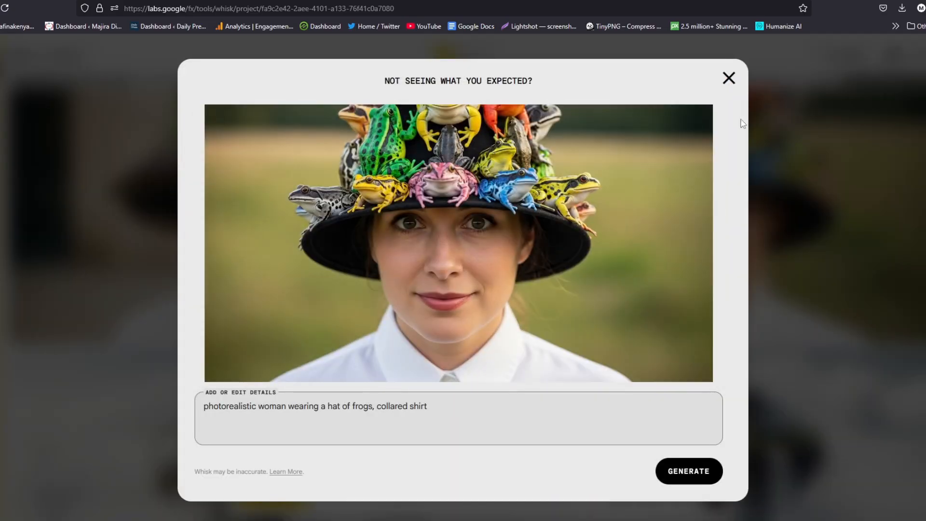
pyautogui.click(728, 78)
# - View the enlarged first image of the castle on a floating island in the clouds
pyautogui.scroll(-5, 212, 253)
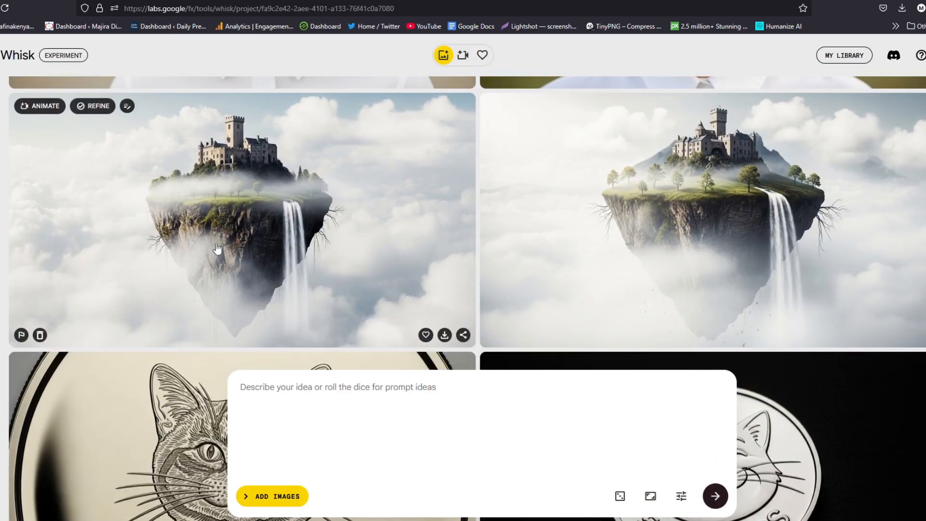
pyautogui.click(222, 237)
pyautogui.click(729, 78)
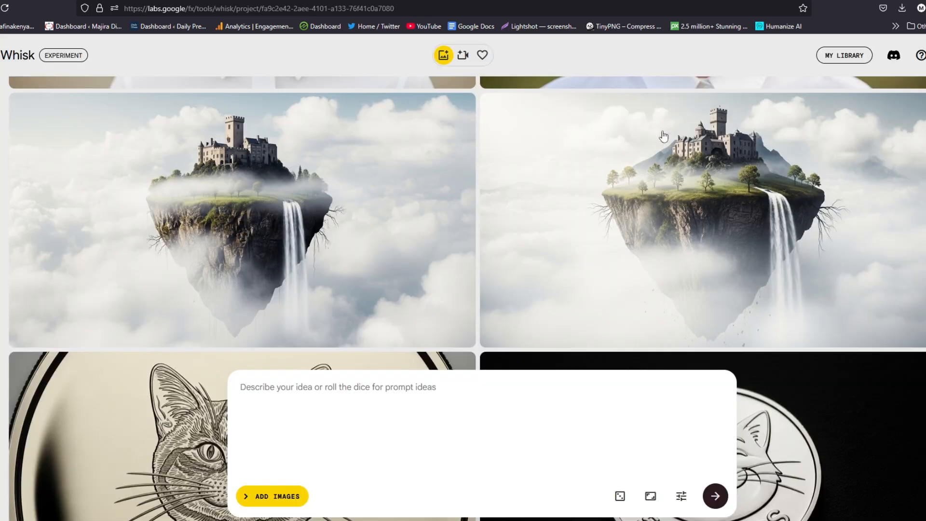
# - View the enlarged images and prompt of the cat coins with the words 5 catnips
pyautogui.scroll(-5, 348, 208)
pyautogui.click(421, 221)
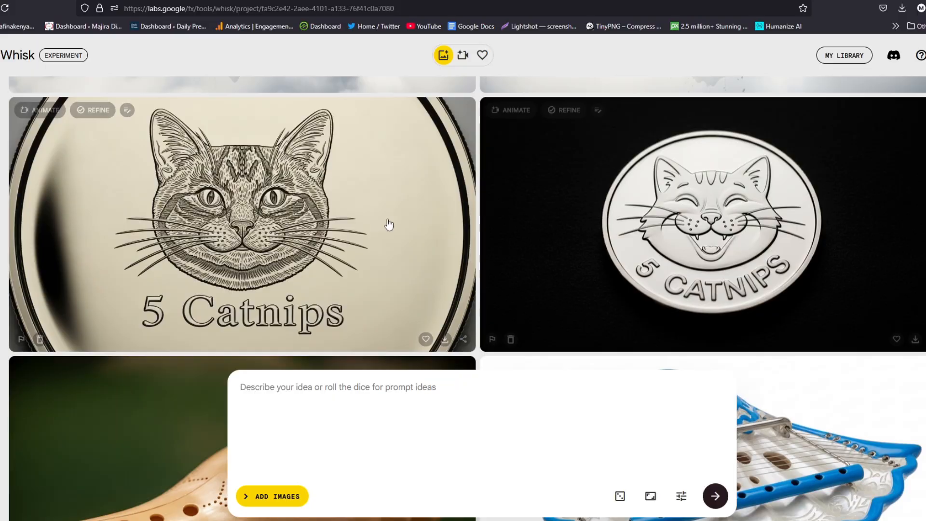
pyautogui.click(792, 124)
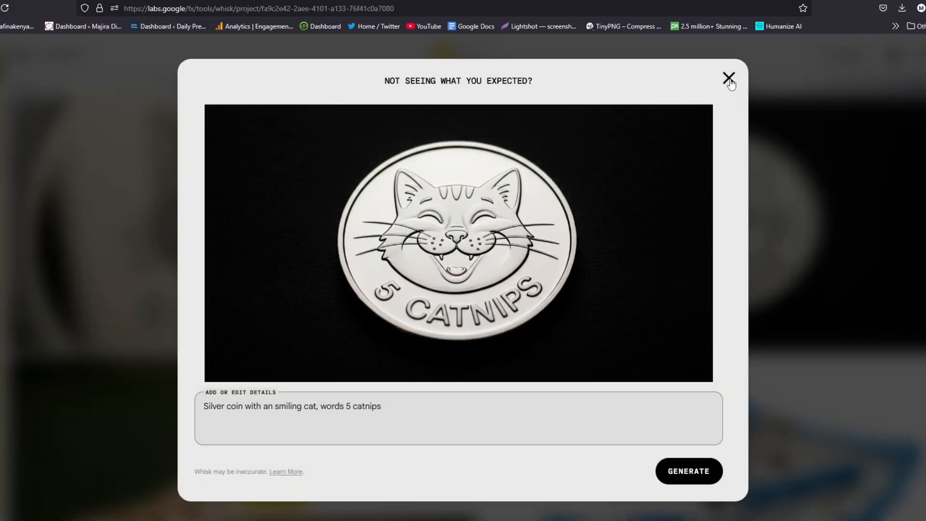
pyautogui.click(729, 78)
# - View the enlarged image and prompt of the wooden seashell-shaped musical instrument
pyautogui.scroll(-3, 227, 252)
pyautogui.click(208, 261)
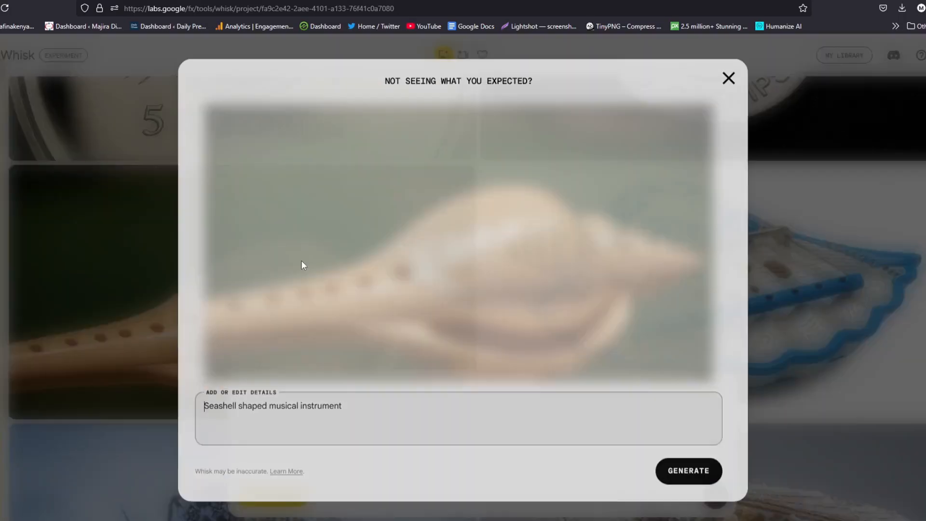
pyautogui.click(729, 78)
# - Play the animated video of the wooden suit with red mushrooms in full-screen view among the project's videos
pyautogui.scroll(-2, 482, 192)
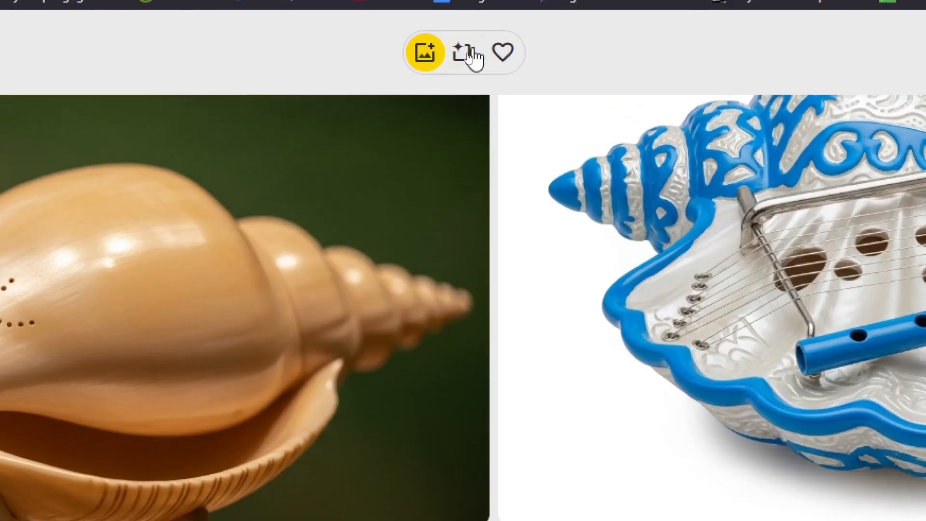
pyautogui.click(471, 54)
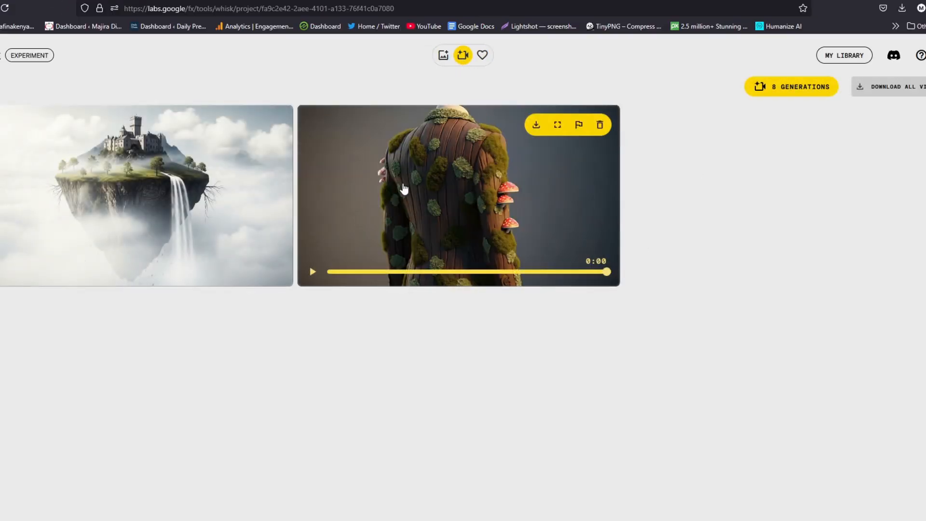
pyautogui.click(402, 206)
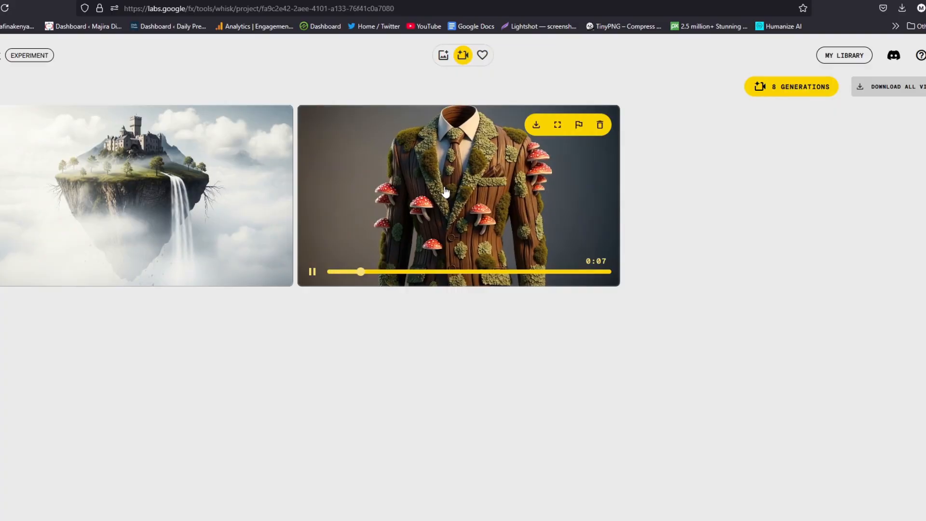
pyautogui.click(558, 127)
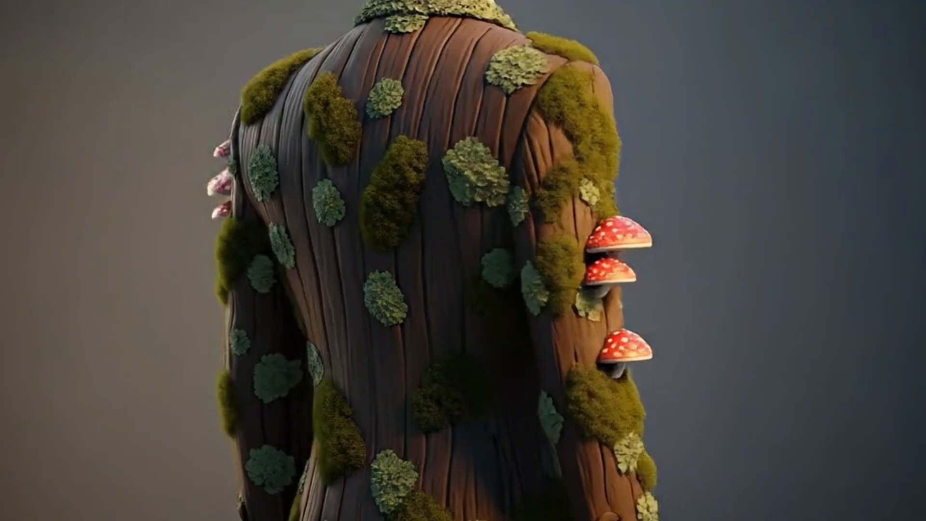
pyautogui.press('Escape')
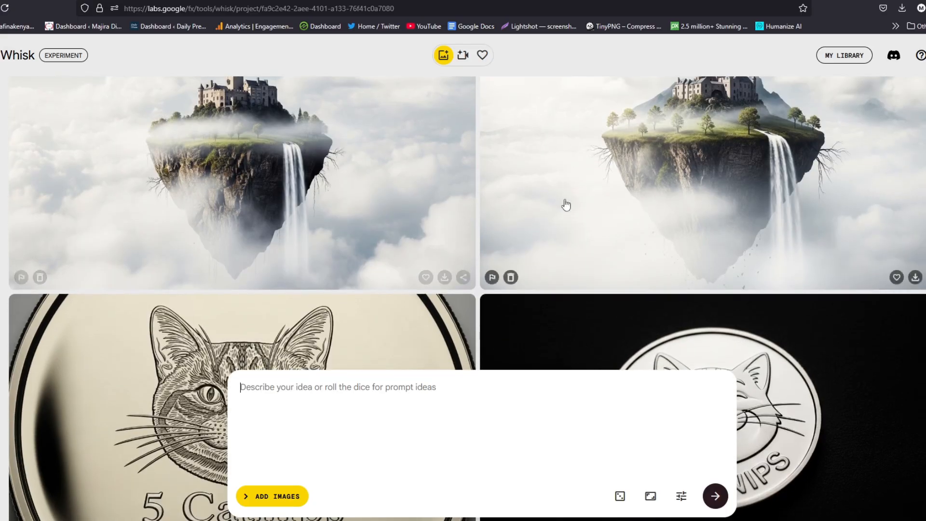
# - View the enlarged second floating island image and its prompt with the stone castle and misty waterfall
pyautogui.scroll(2, 672, 241)
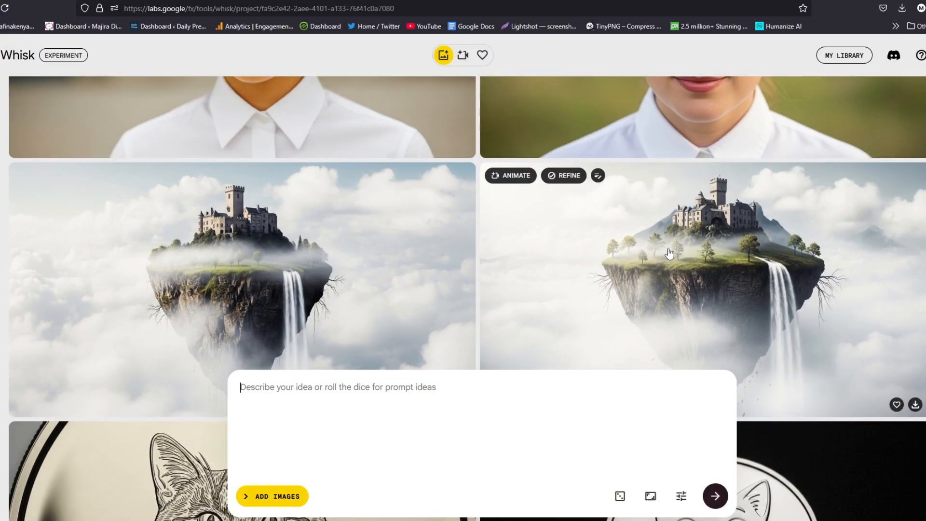
pyautogui.click(670, 254)
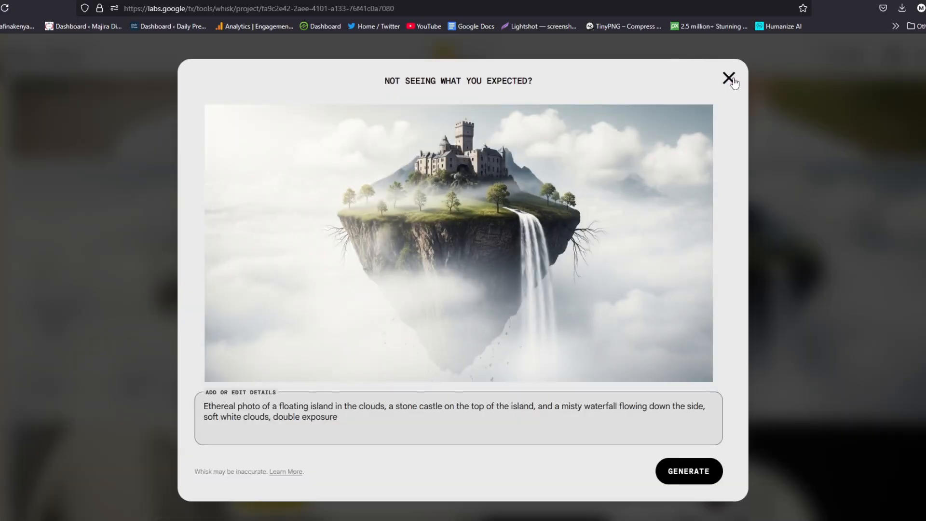
pyautogui.click(729, 79)
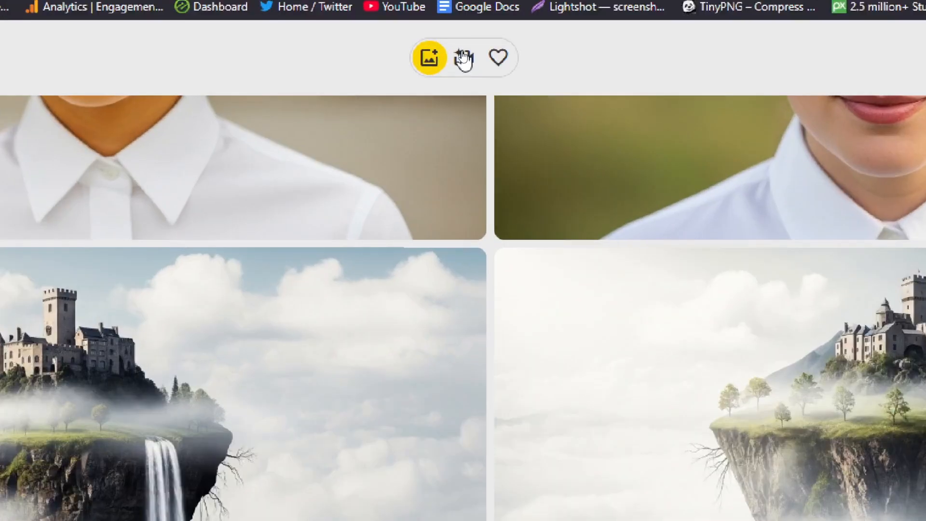
# - Play the animated video of the floating castle island in full-screen view
pyautogui.click(463, 56)
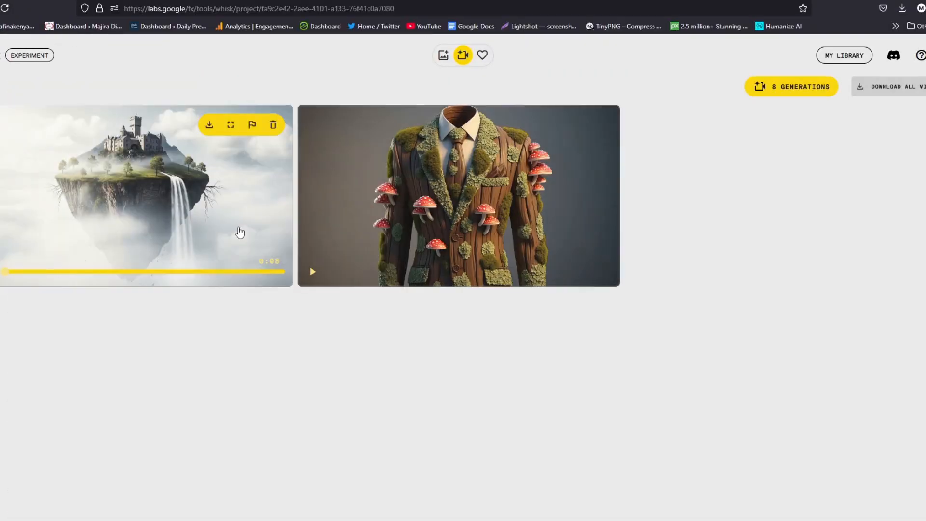
pyautogui.click(231, 124)
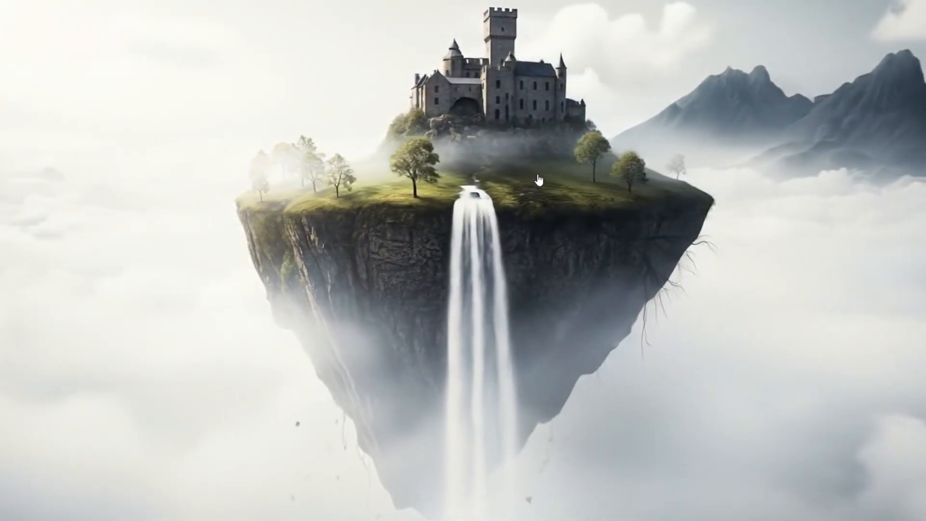
pyautogui.press('Escape')
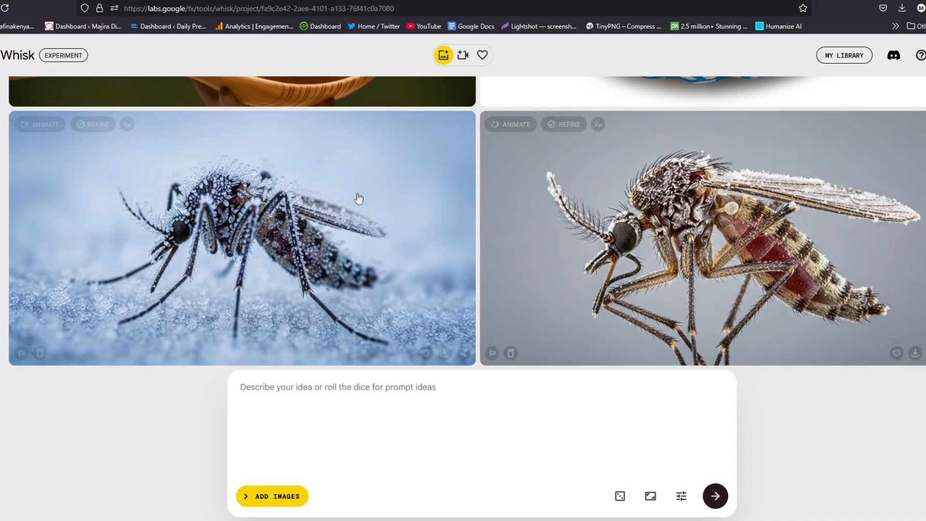
# - View the enlarged versions of the two frost-covered mosquito images
pyautogui.click(313, 213)
pyautogui.click(731, 80)
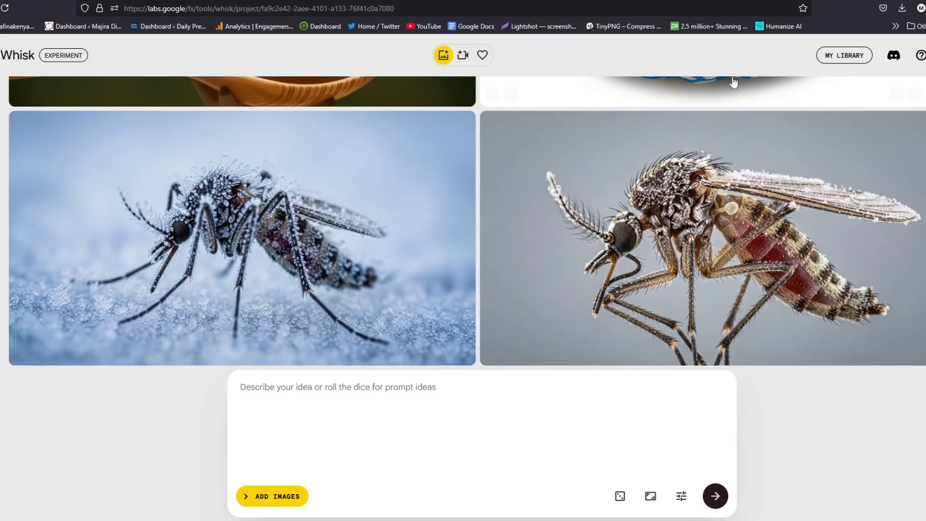
pyautogui.click(725, 192)
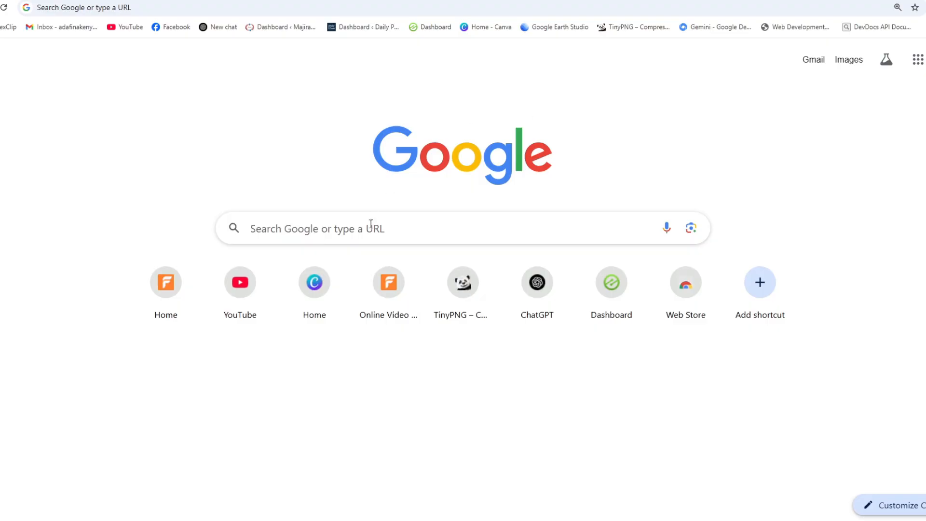
# - Search Google for "whisk ai" and open the Whisk page on labs.google/fx
pyautogui.click(397, 228)
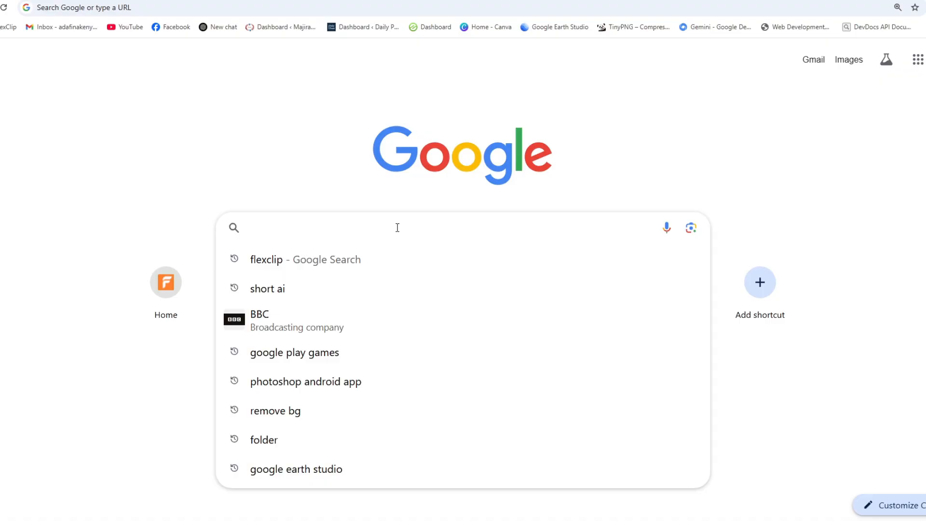
pyautogui.write('whix')
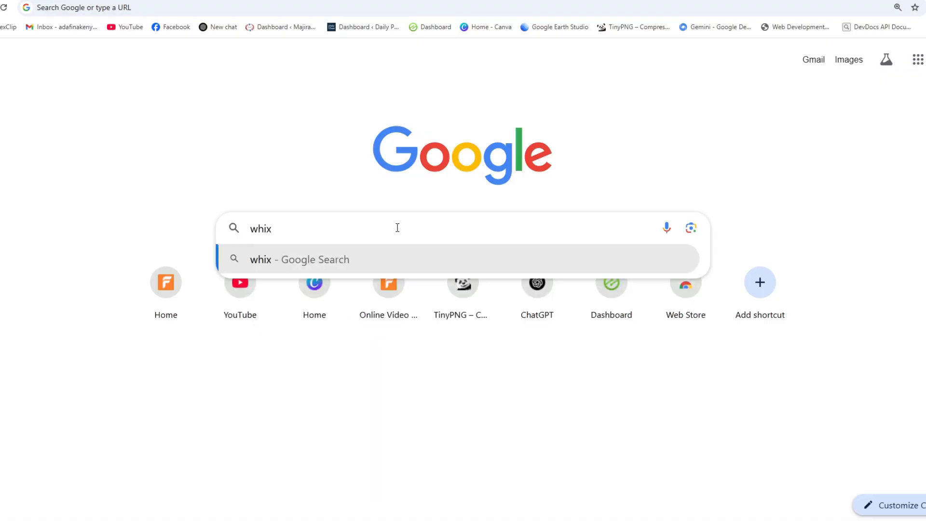
pyautogui.press('BackSpace')
pyautogui.write('sk ai')
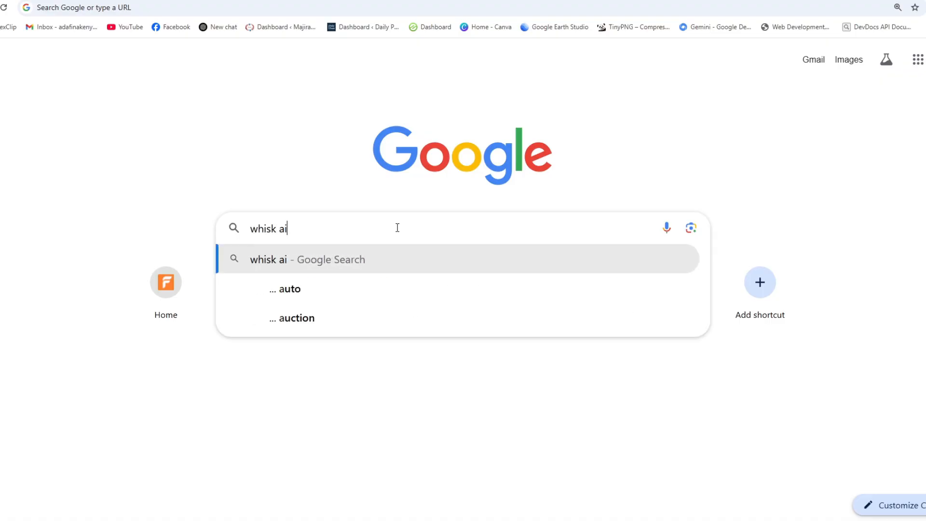
pyautogui.press('Return')
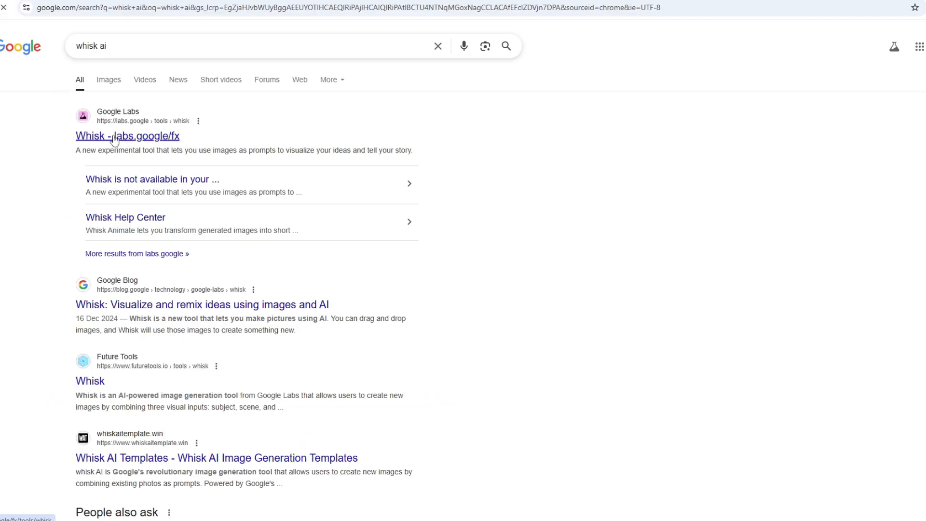
pyautogui.click(115, 137)
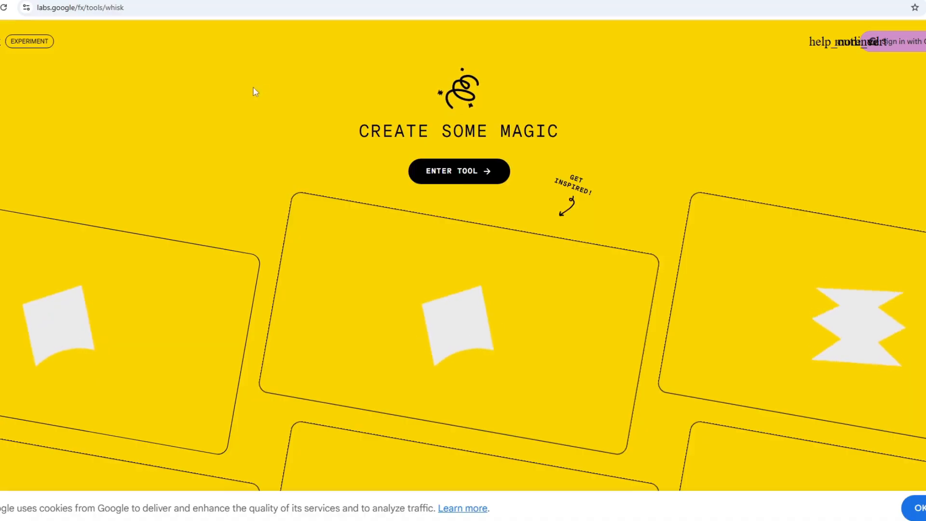
# - Browse the sample images in the inspiration gallery of the Whisk start page
pyautogui.scroll(-5, 610, 138)
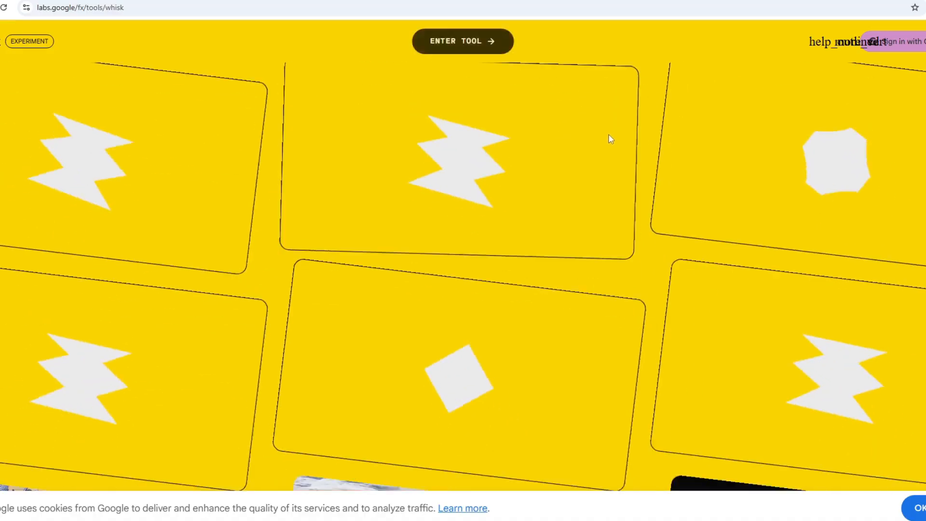
pyautogui.scroll(-5, 607, 135)
pyautogui.scroll(-2, 489, 177)
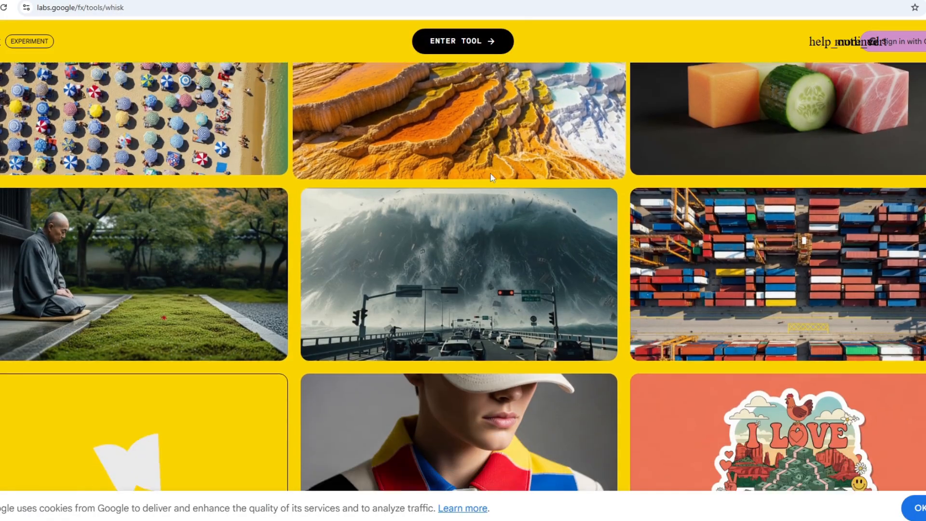
pyautogui.scroll(-5, 490, 177)
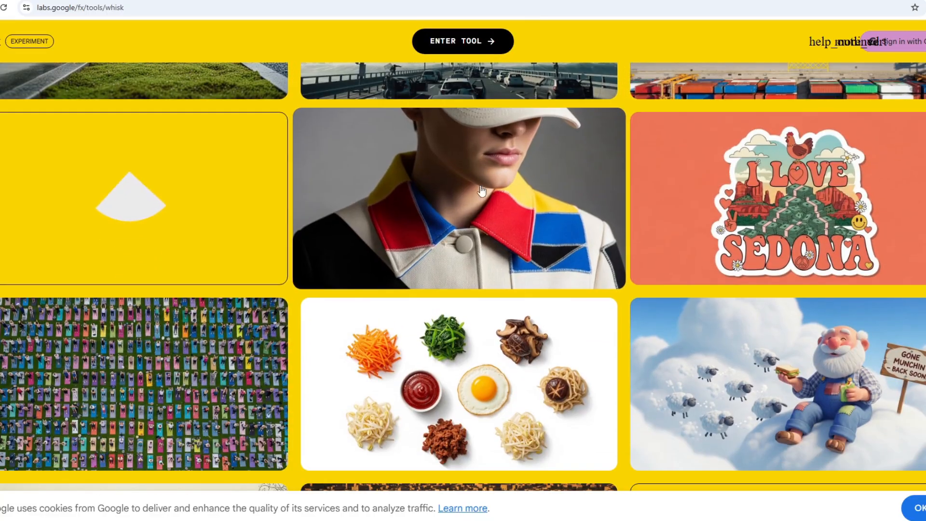
# - Finish browsing the inspiration gallery and sign in to Whisk with the Google account
pyautogui.scroll(-7, 480, 190)
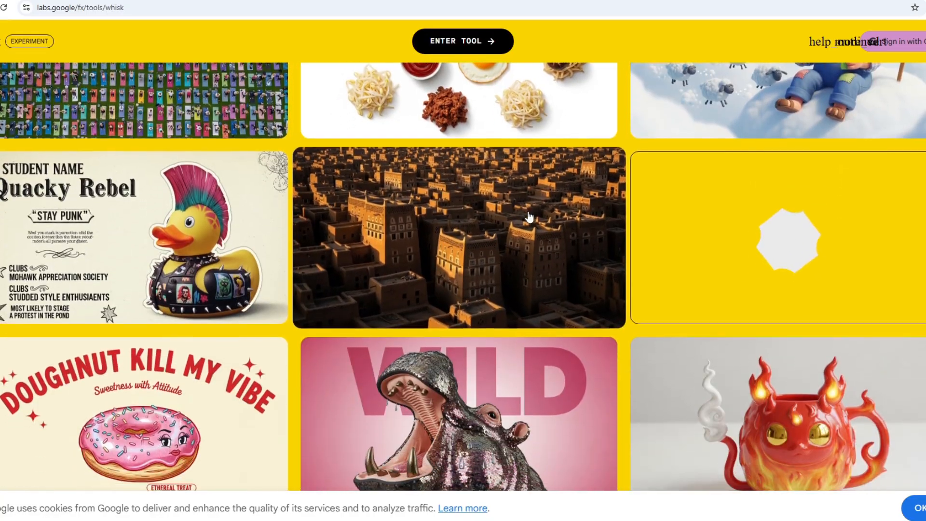
pyautogui.scroll(2, 633, 321)
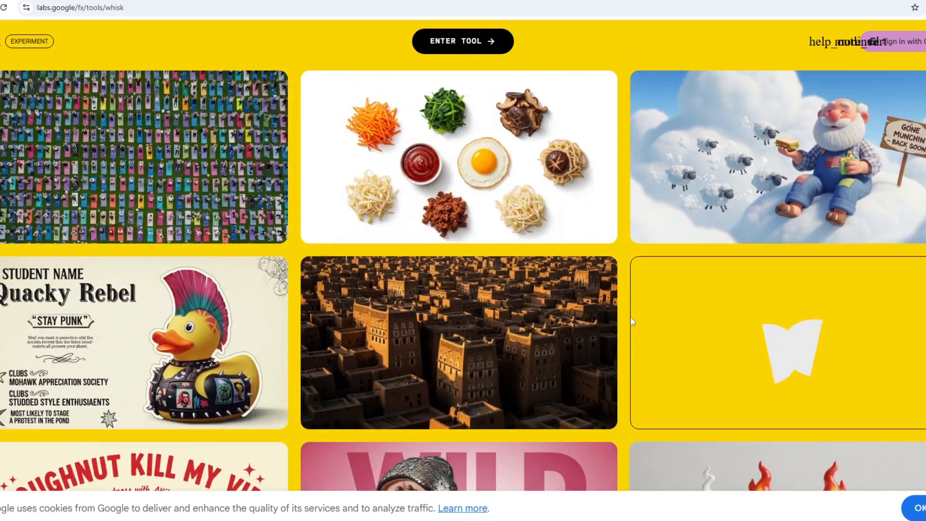
pyautogui.scroll(10, 632, 322)
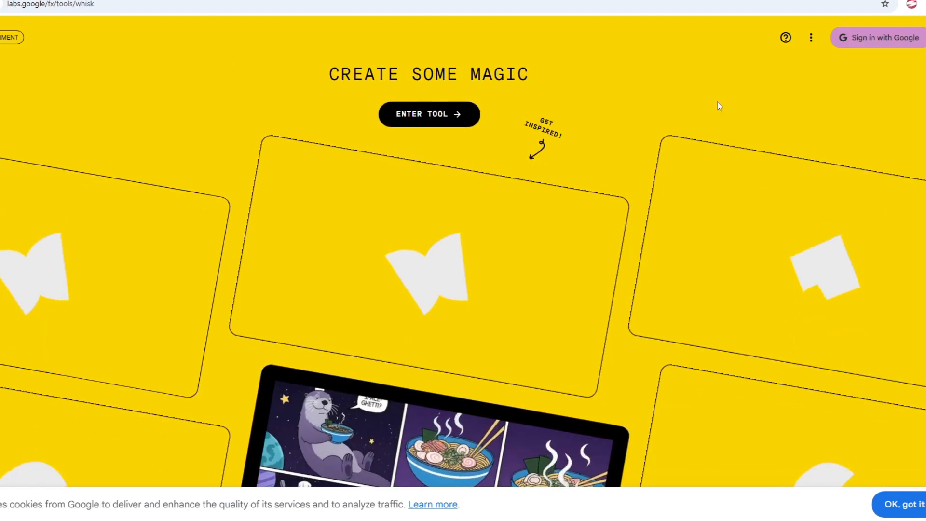
pyautogui.scroll(1, 463, 289)
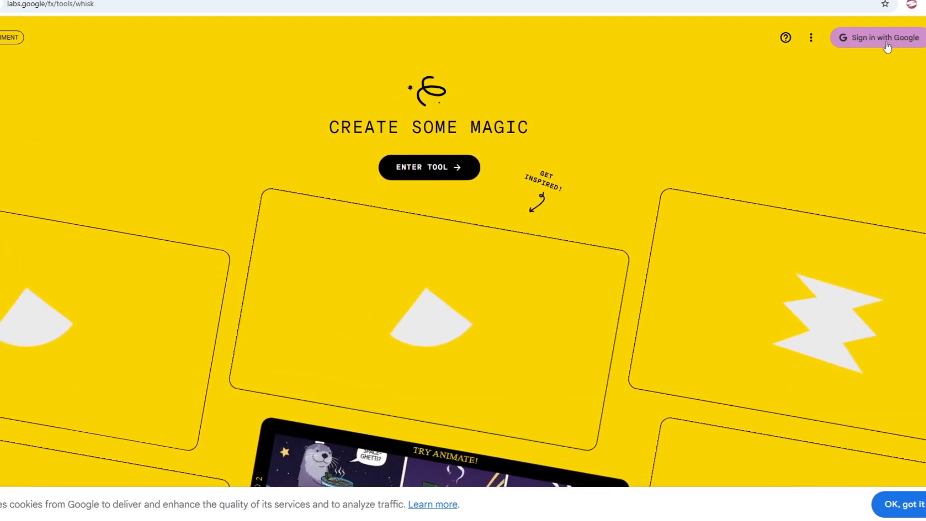
pyautogui.click(831, 43)
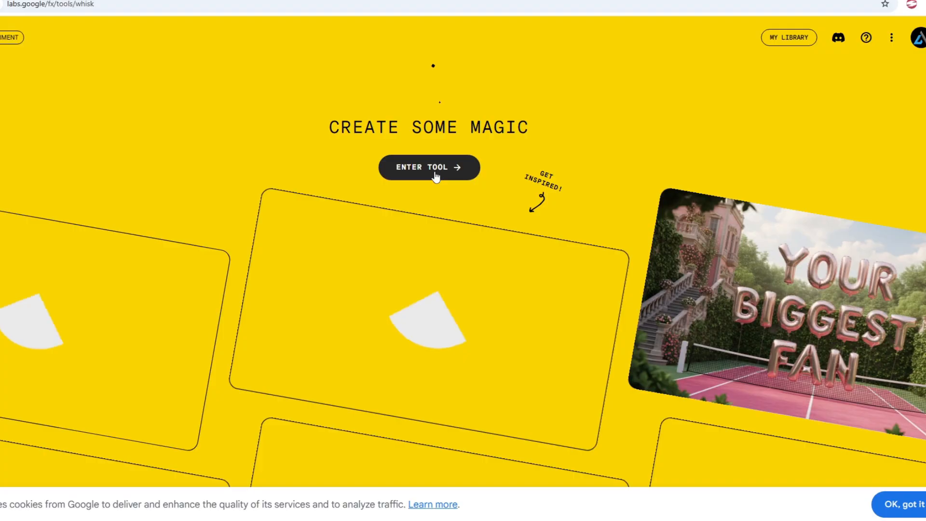
# - Enter the Whisk tool and go through the welcome and Whisk Animate introduction messages
pyautogui.click(435, 177)
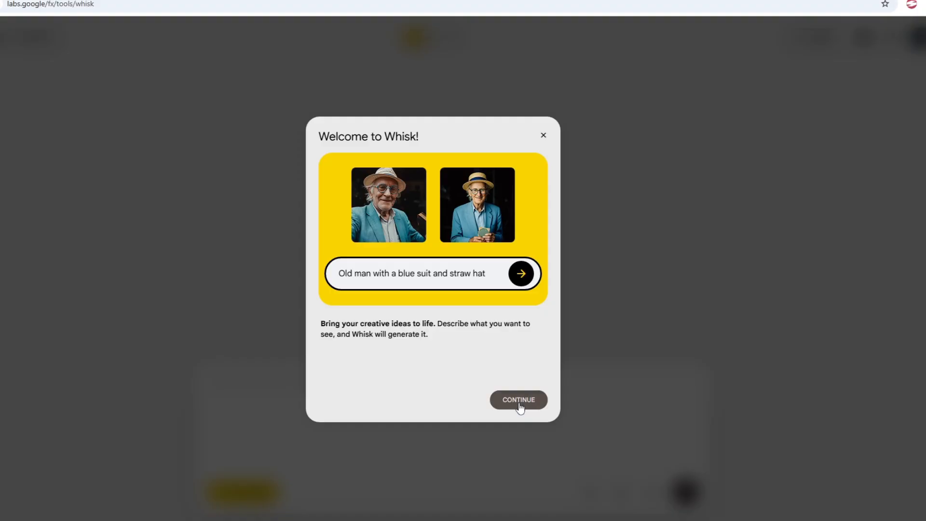
pyautogui.click(520, 408)
pyautogui.click(520, 404)
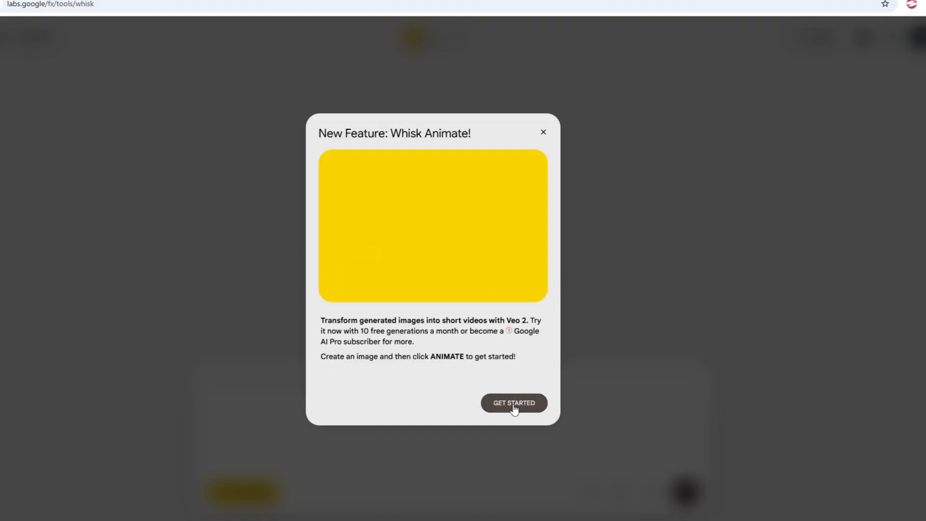
pyautogui.click(514, 402)
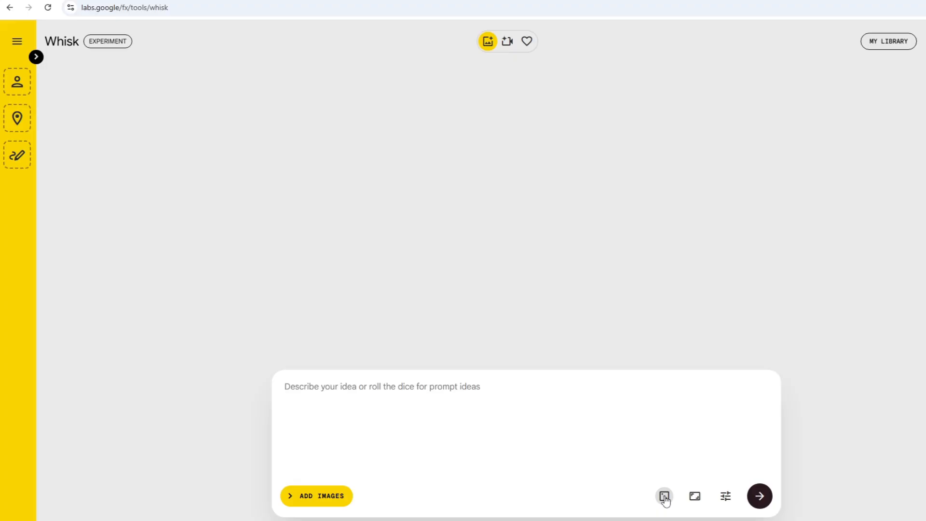
# - Fill in a random prompt idea, check the aspect ratio options while keeping 16:9 landscape, and generate images of "Medieval art badger"
pyautogui.click(665, 472)
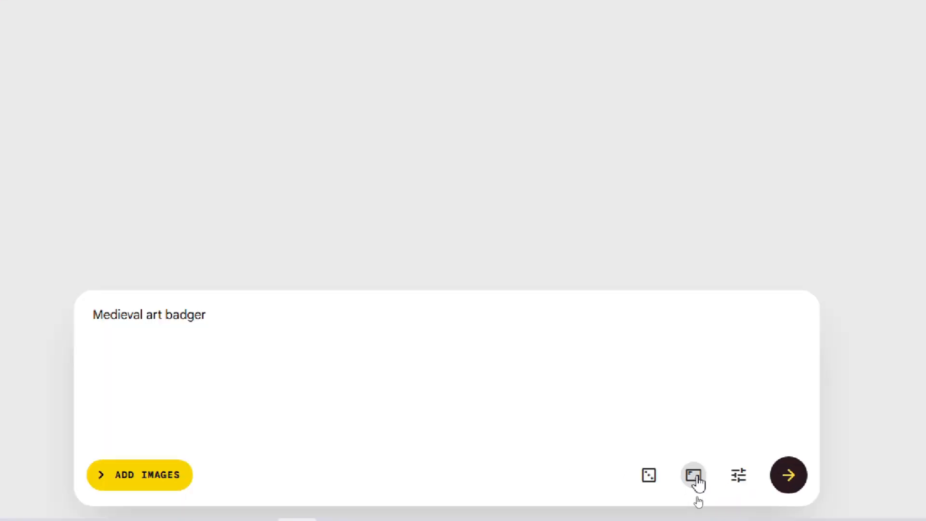
pyautogui.click(695, 475)
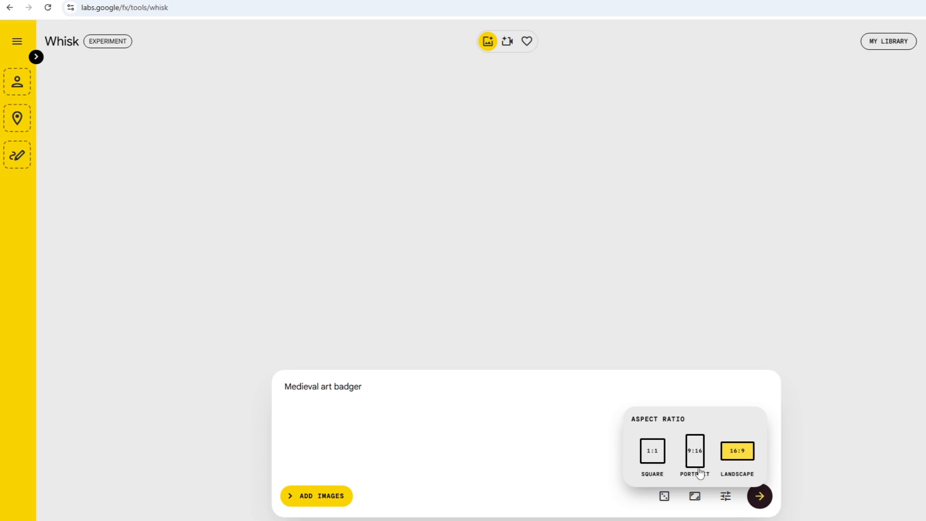
pyautogui.click(557, 438)
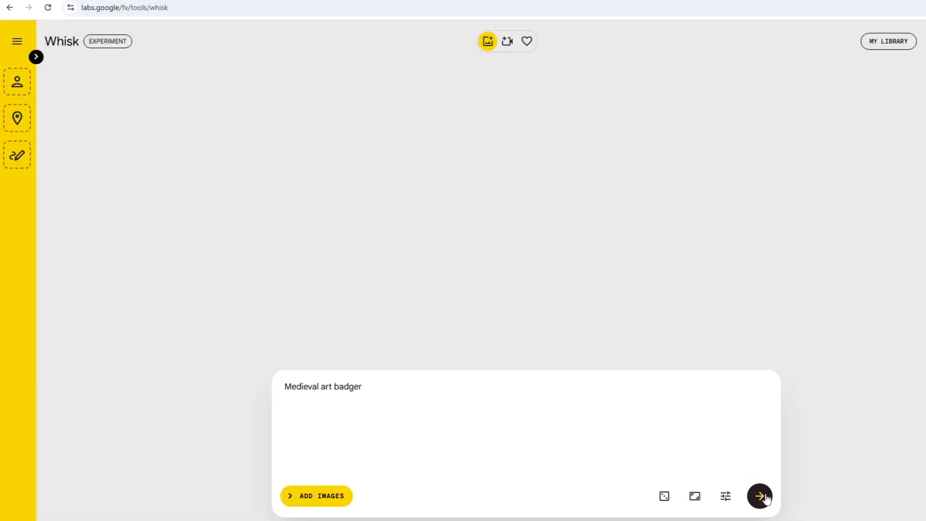
pyautogui.click(769, 477)
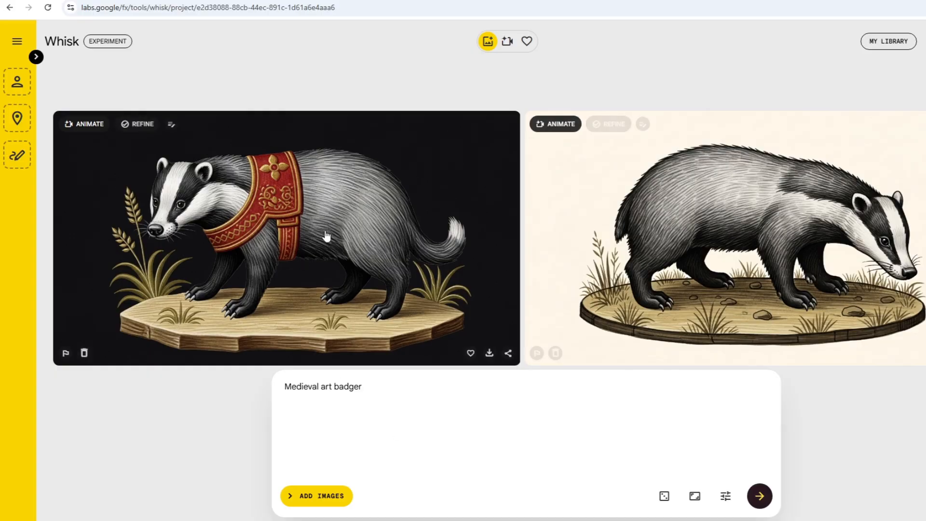
# - View the refine windows of both generated badger images, closing each without changing its details
pyautogui.click(138, 123)
pyautogui.click(774, 66)
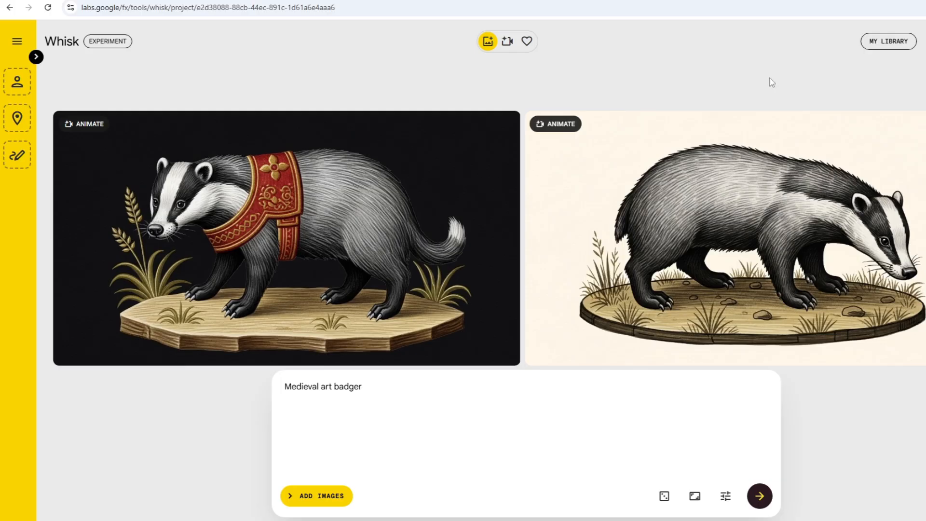
pyautogui.click(608, 123)
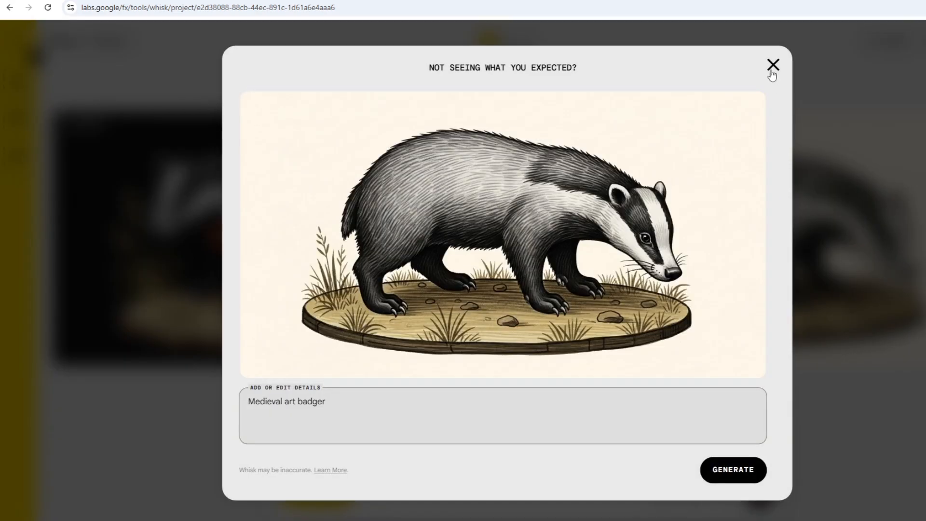
pyautogui.click(773, 66)
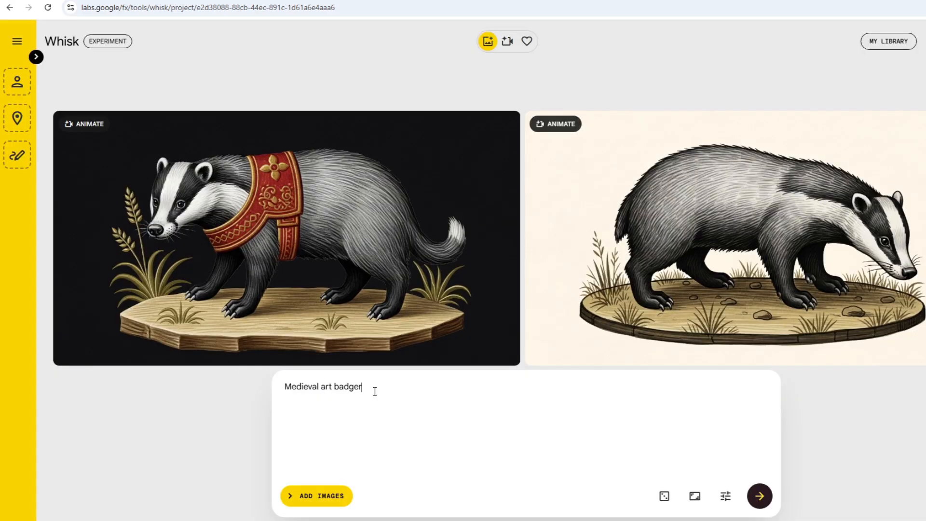
# - Get random prompt ideas until "Conceptual illustration of a robotic hummingbird pollinating a field of glowing neon flowers, digital art" and generate its images
pyautogui.click(664, 495)
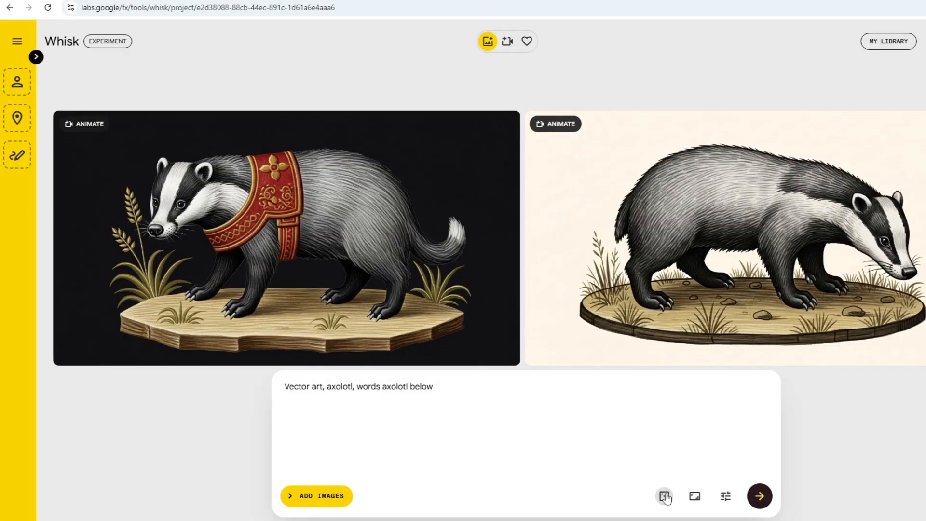
pyautogui.click(664, 496)
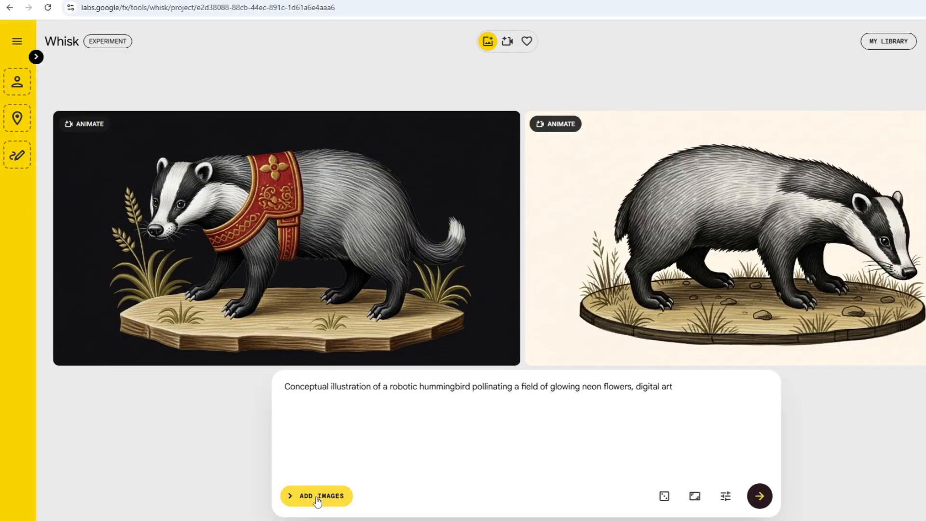
pyautogui.click(761, 498)
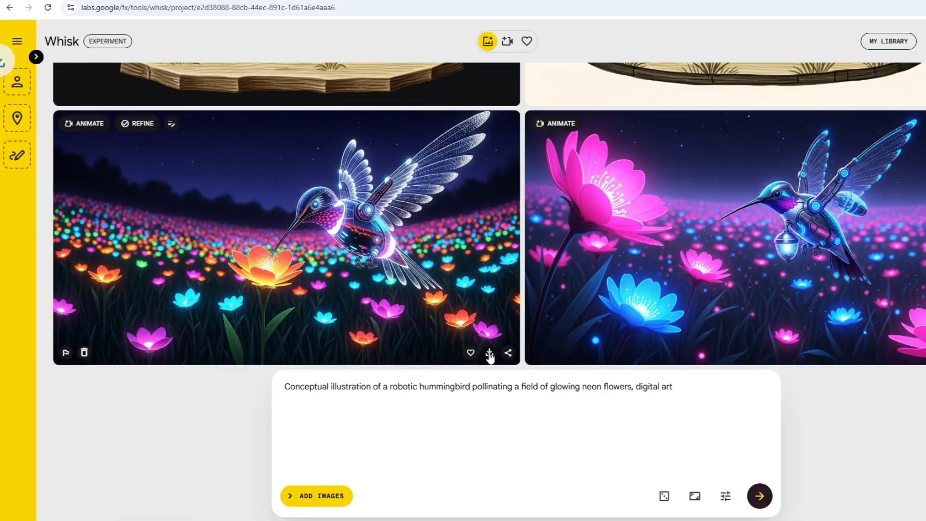
# - Download the first hummingbird image, view the saved JPG in the photo viewer, and return to Whisk
pyautogui.click(490, 355)
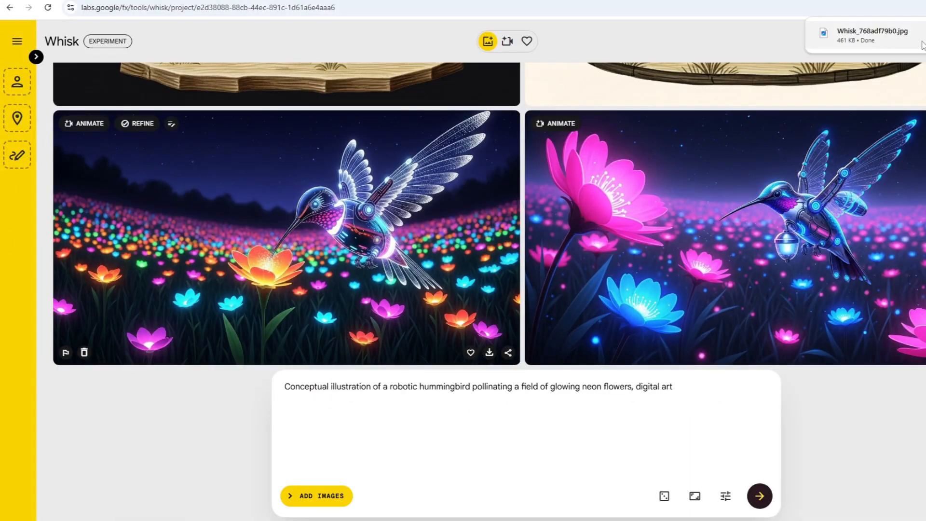
pyautogui.click(908, 34)
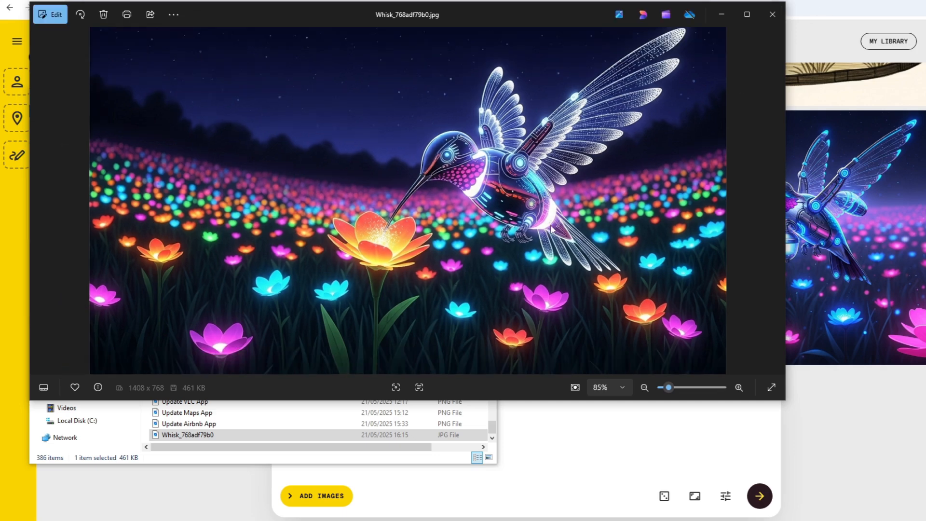
pyautogui.click(545, 430)
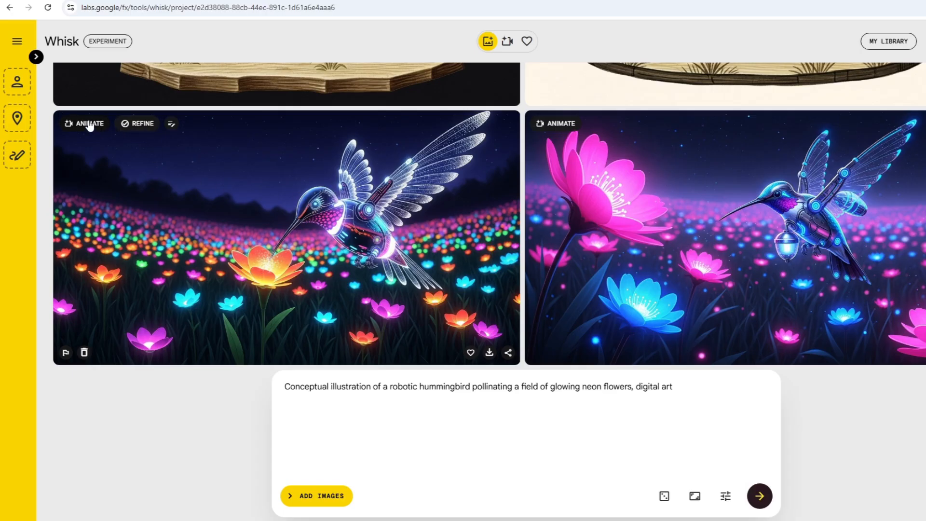
# - Generate a video from the first hummingbird image using the animation prompt "Animate"
pyautogui.click(89, 124)
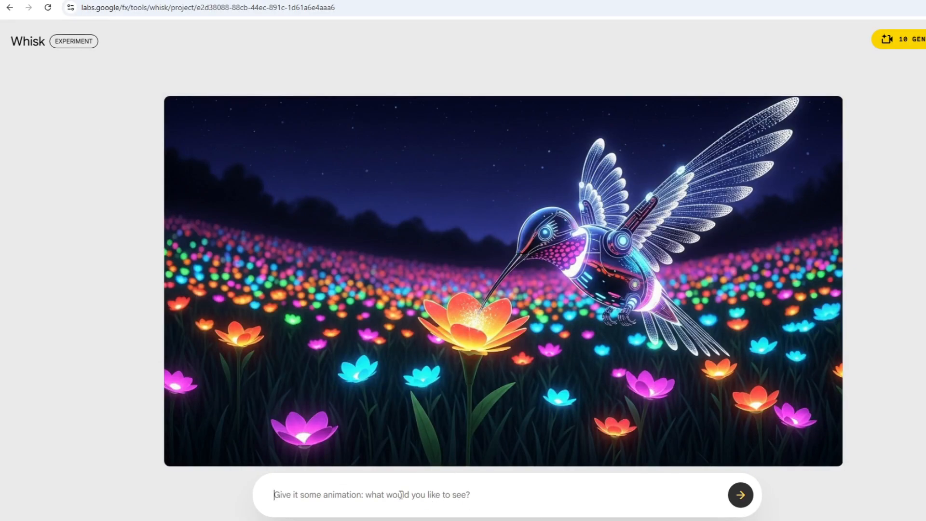
pyautogui.write('Animate')
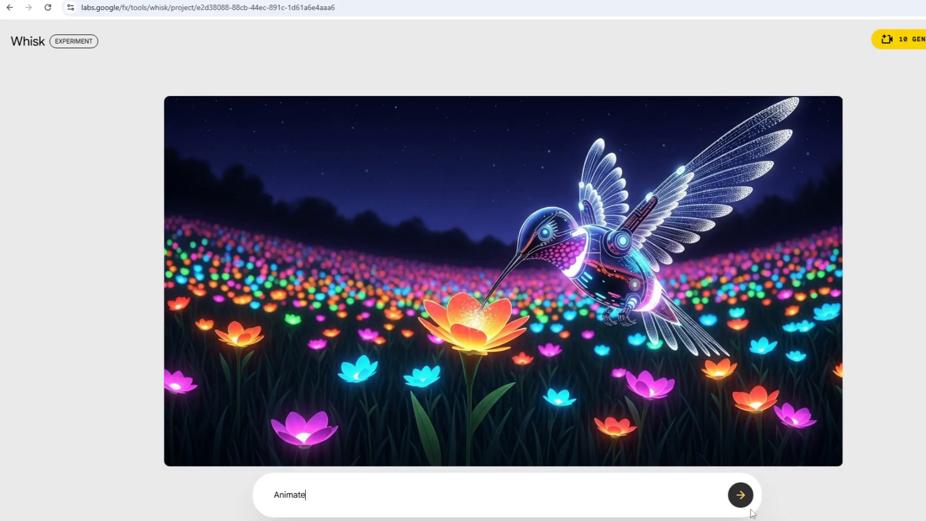
pyautogui.click(740, 494)
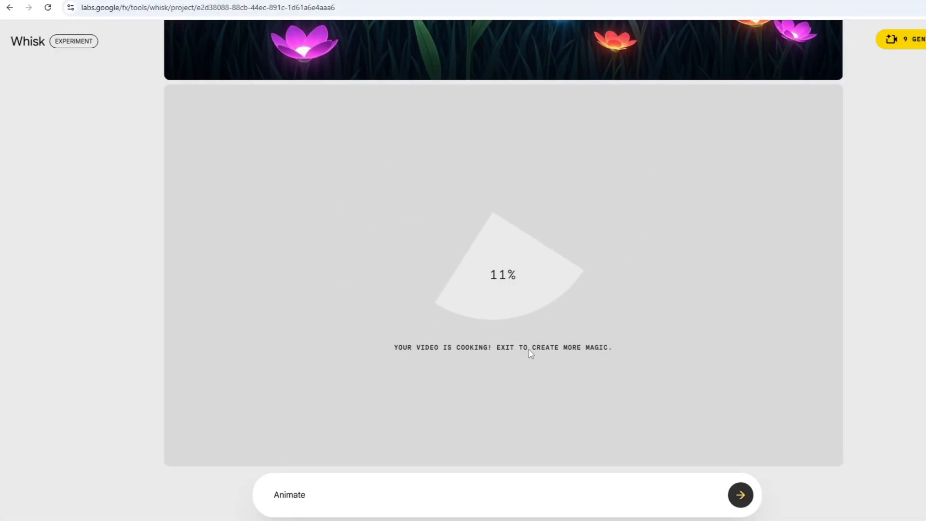
# - Play the generated hummingbird video and compare it with the original still image
pyautogui.scroll(4, 641, 284)
pyautogui.scroll(3, 641, 285)
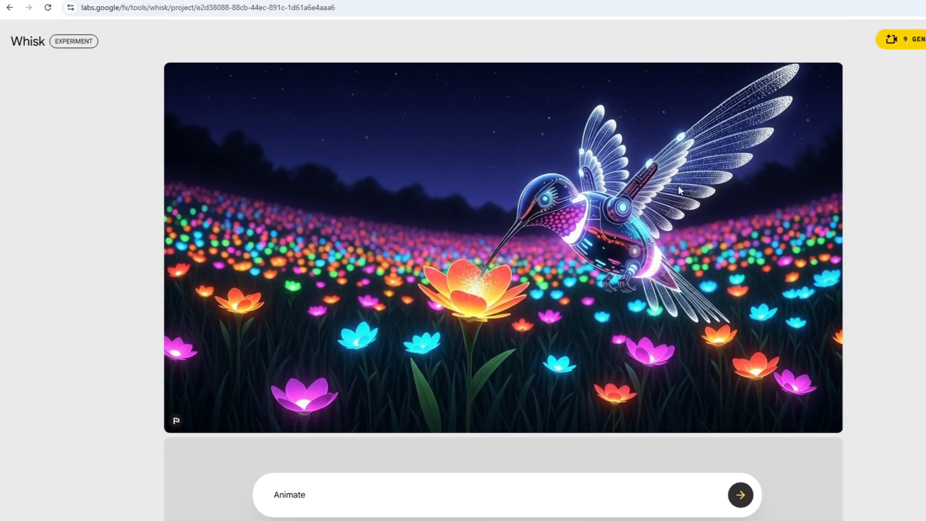
pyautogui.scroll(-6, 595, 233)
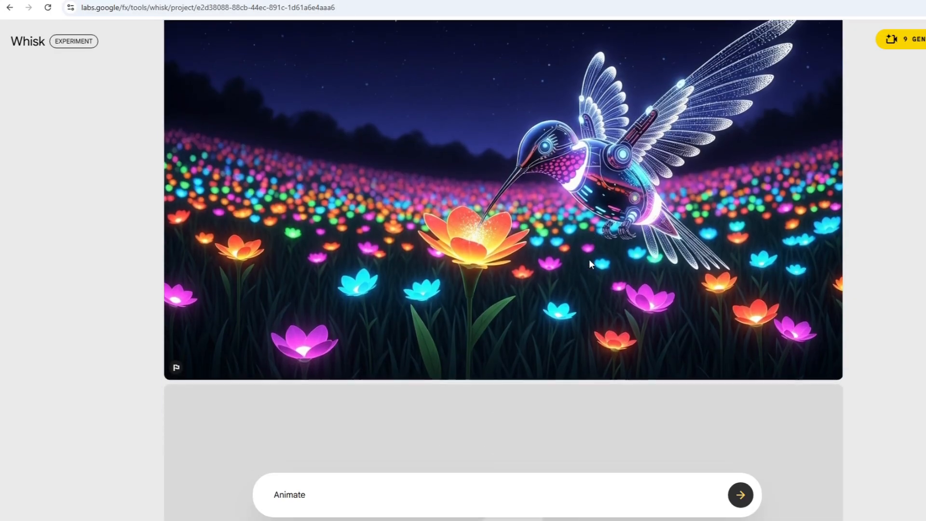
pyautogui.scroll(1, 499, 280)
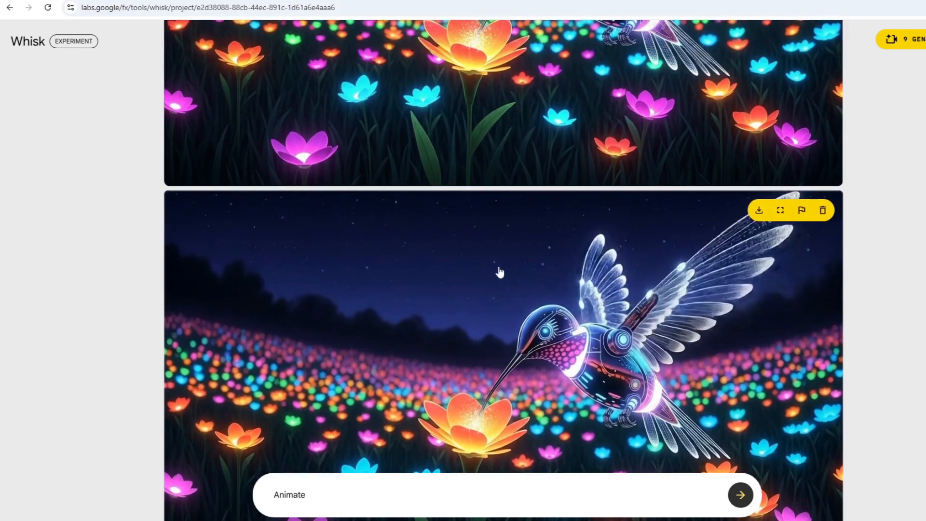
pyautogui.scroll(-2, 630, 217)
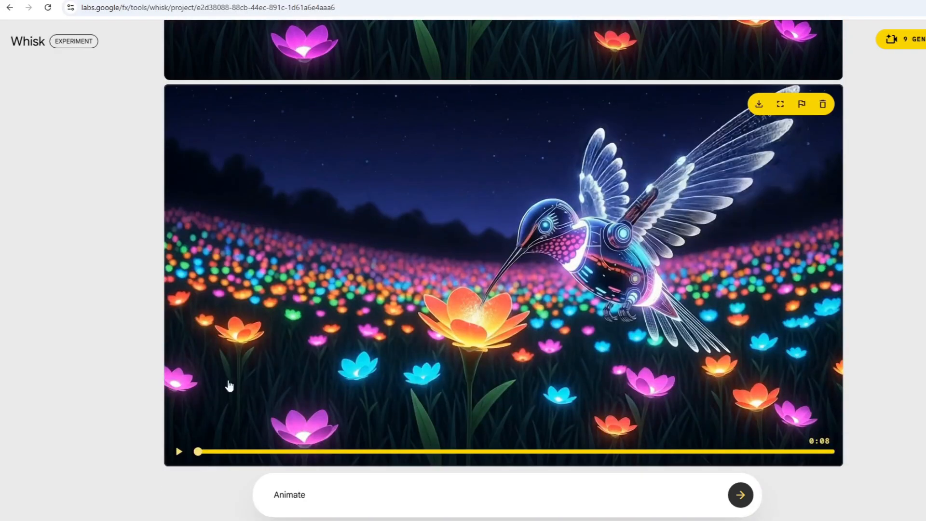
pyautogui.click(179, 452)
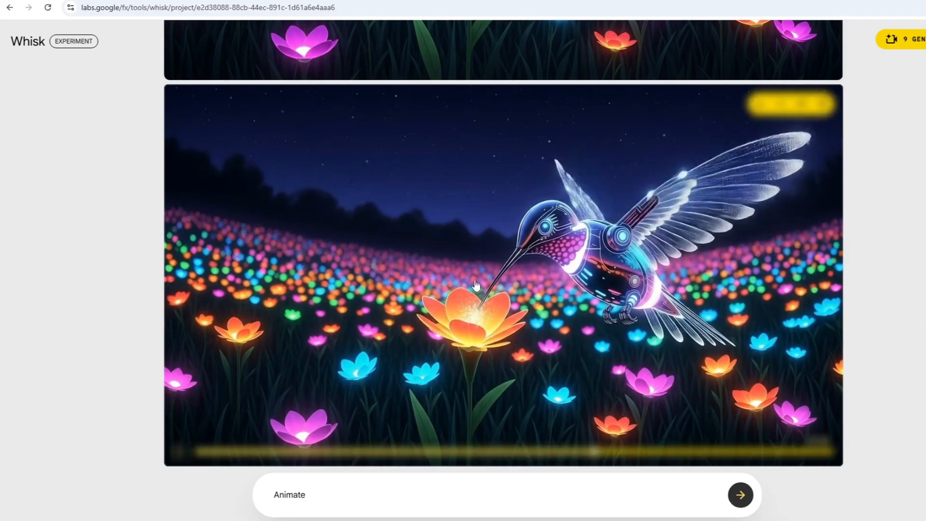
pyautogui.scroll(7, 438, 327)
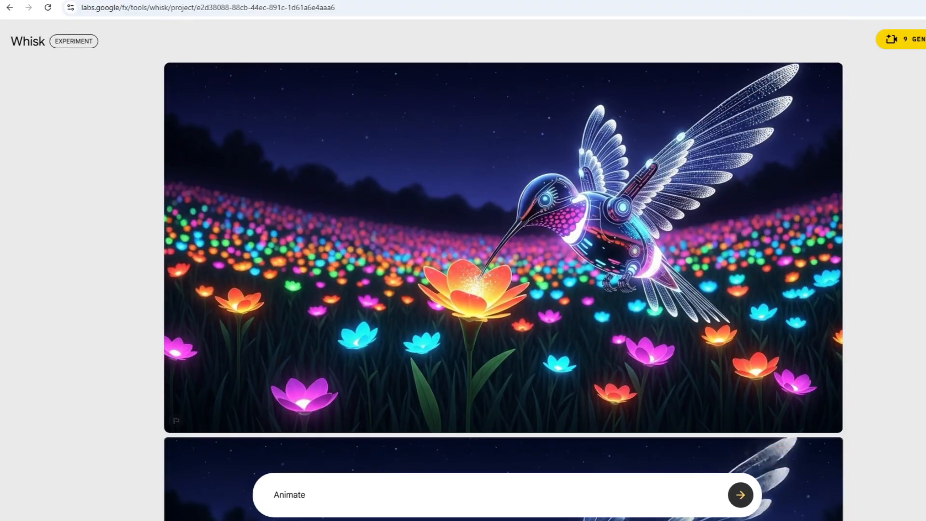
pyautogui.scroll(-7, 498, 253)
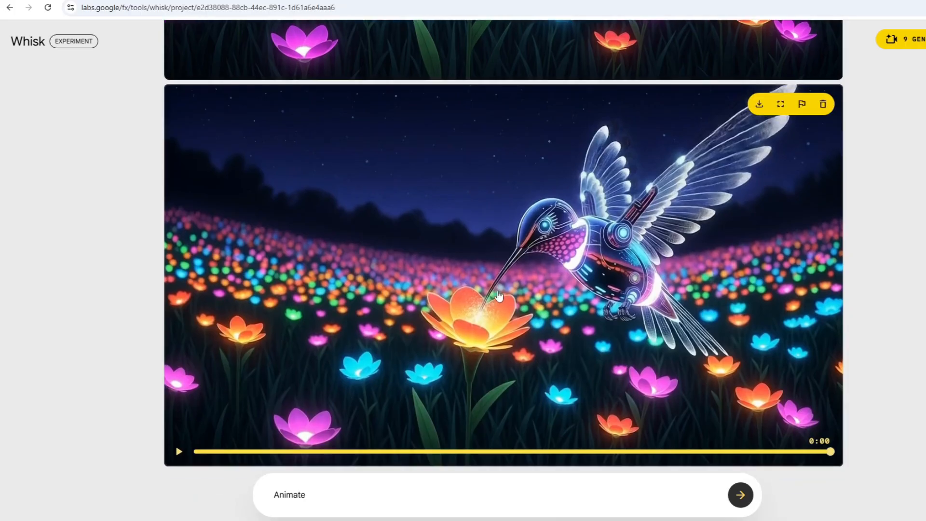
pyautogui.click(178, 451)
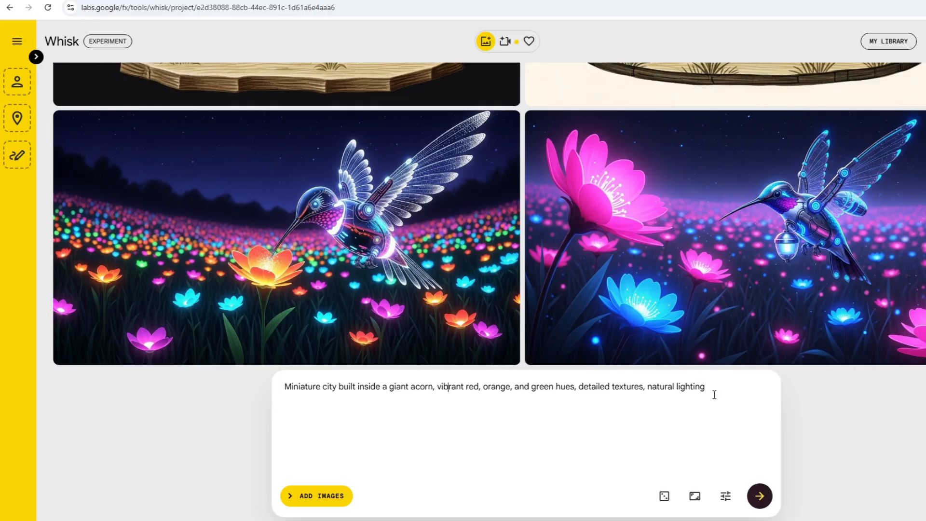
# - Generate images of "Miniature city built inside a giant acorn, vibrant red, orange, and green hues, detailed textures, natural lighting" and view the second result enlarged
pyautogui.click(760, 496)
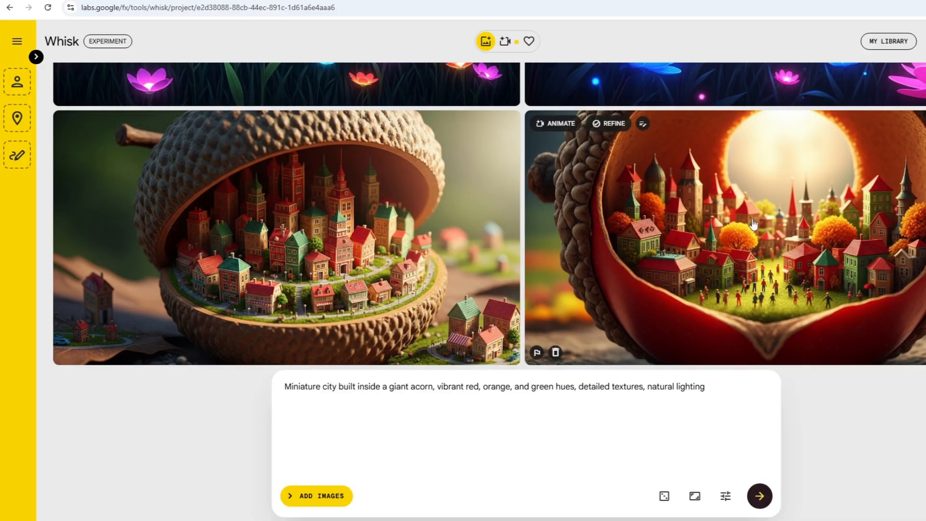
pyautogui.click(778, 214)
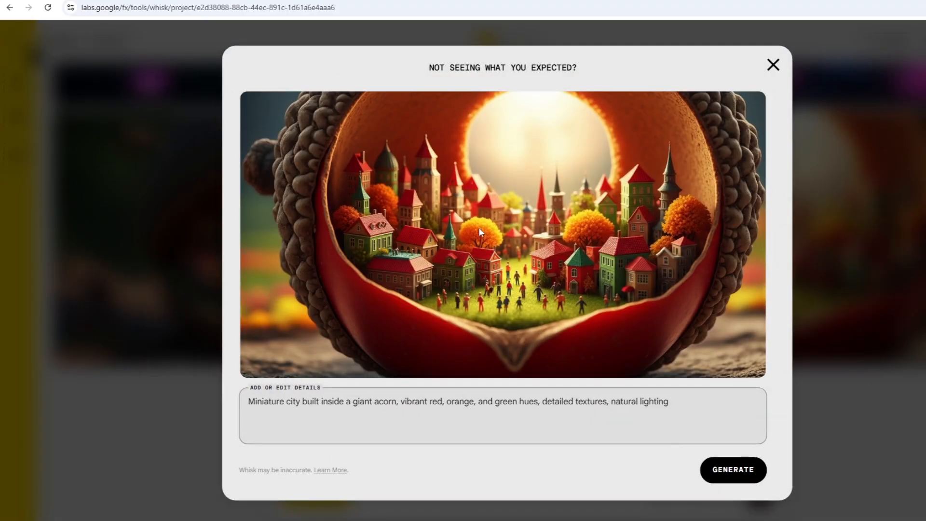
pyautogui.click(773, 65)
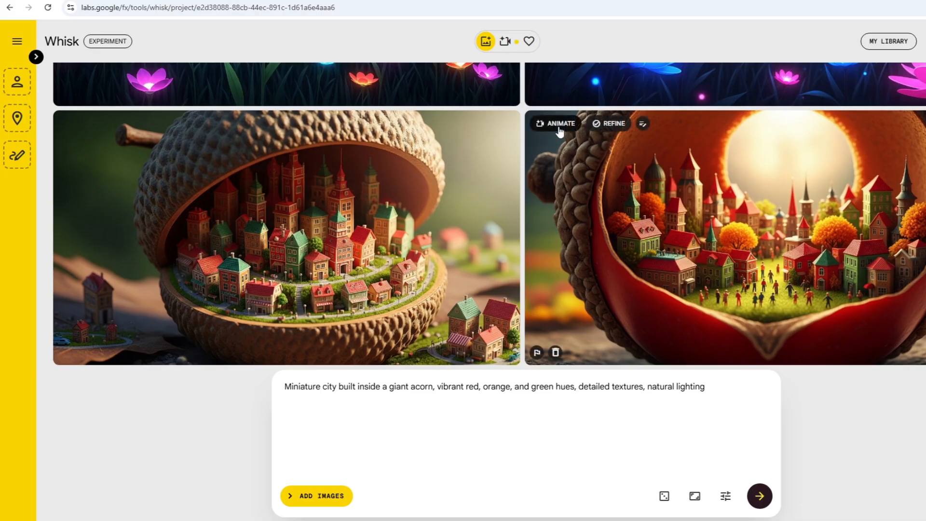
# - Generate a video from the second acorn city image using the animation prompt "rotate clockwise"
pyautogui.click(558, 126)
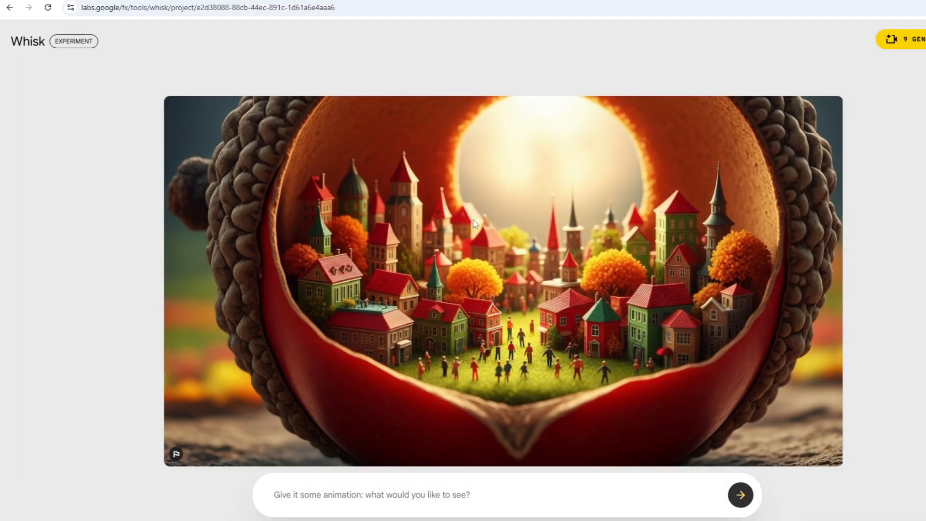
pyautogui.click(365, 496)
pyautogui.write('rotate clockwise')
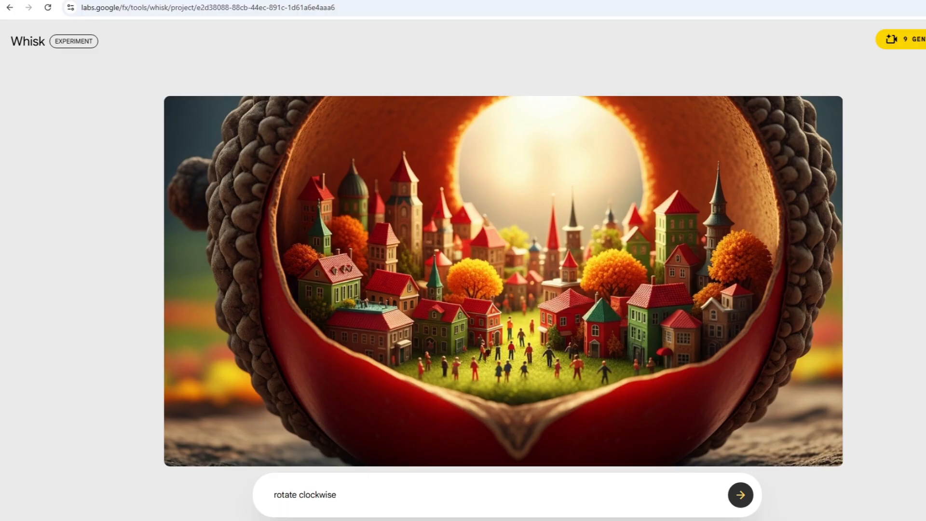
pyautogui.click(740, 495)
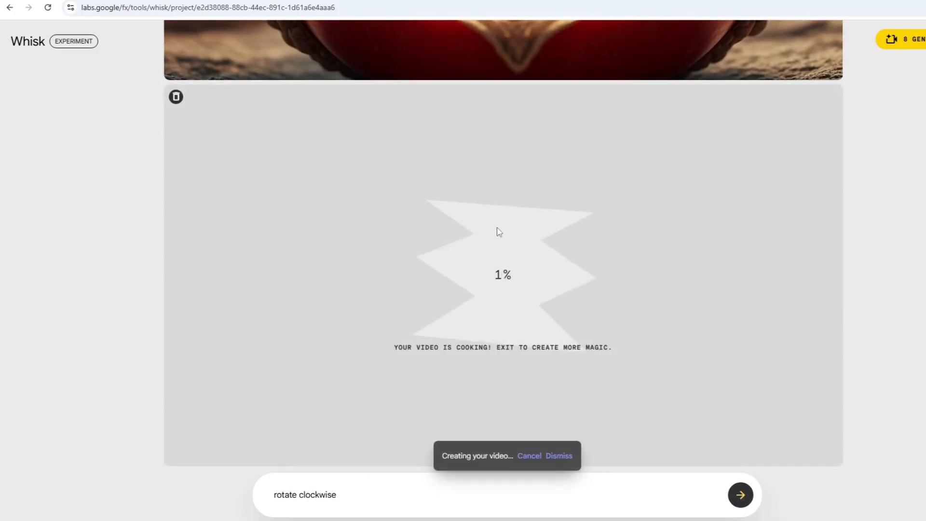
pyautogui.scroll(1, 630, 295)
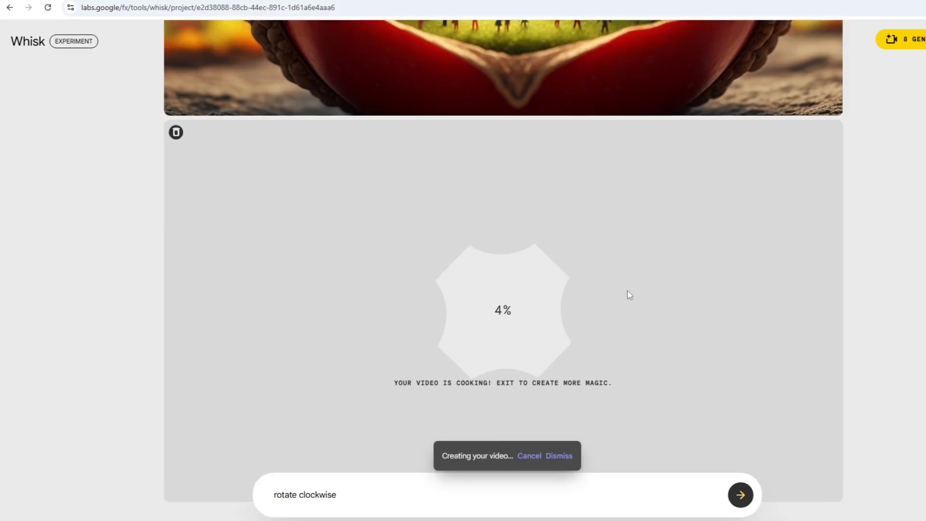
pyautogui.scroll(6, 630, 296)
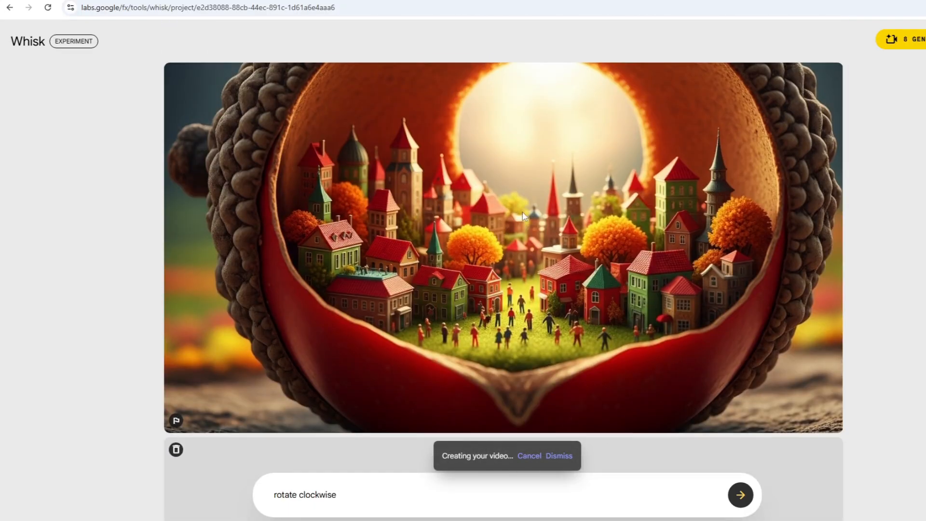
pyautogui.scroll(-7, 523, 216)
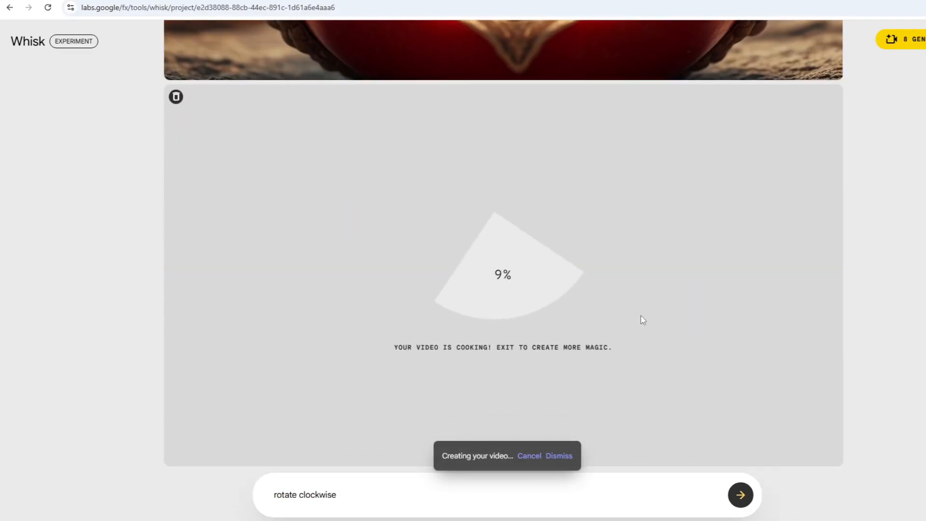
pyautogui.scroll(2, 796, 360)
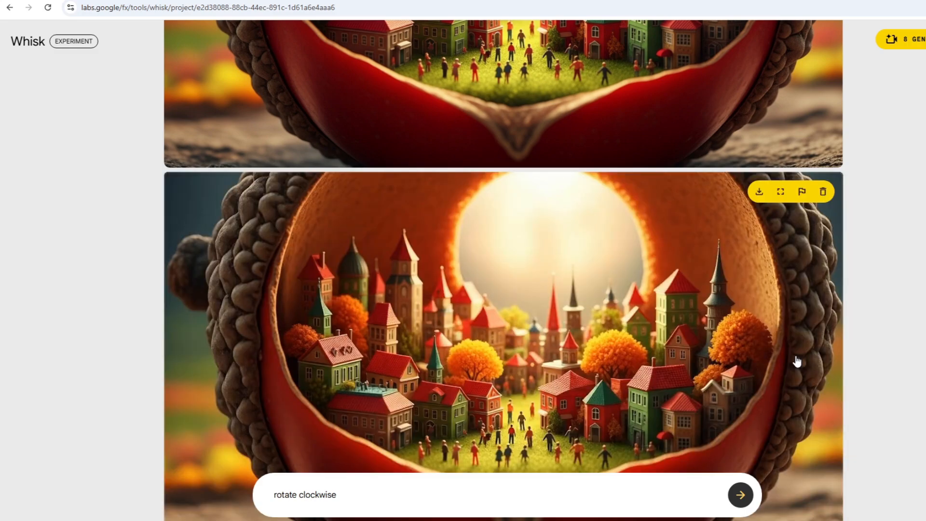
# - Play and replay the generated acorn city video
pyautogui.scroll(-2, 922, 289)
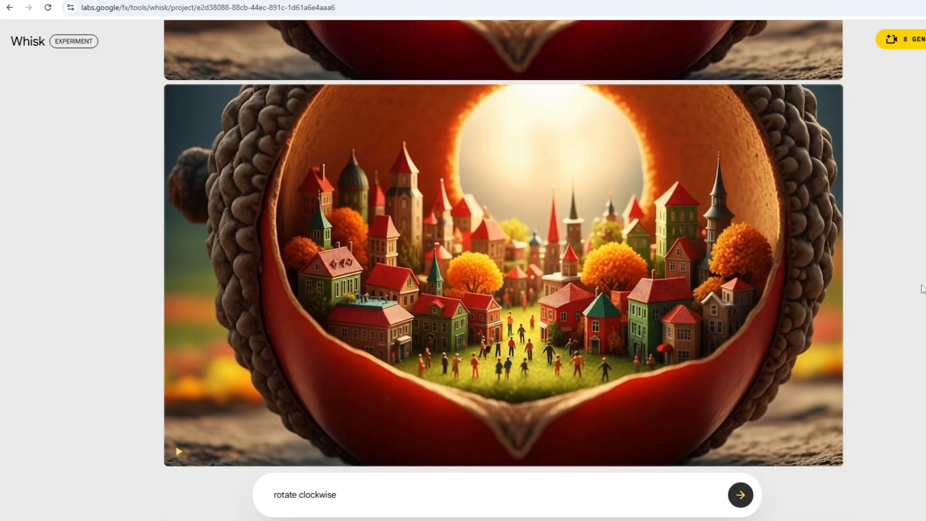
pyautogui.moveTo(200, 440)
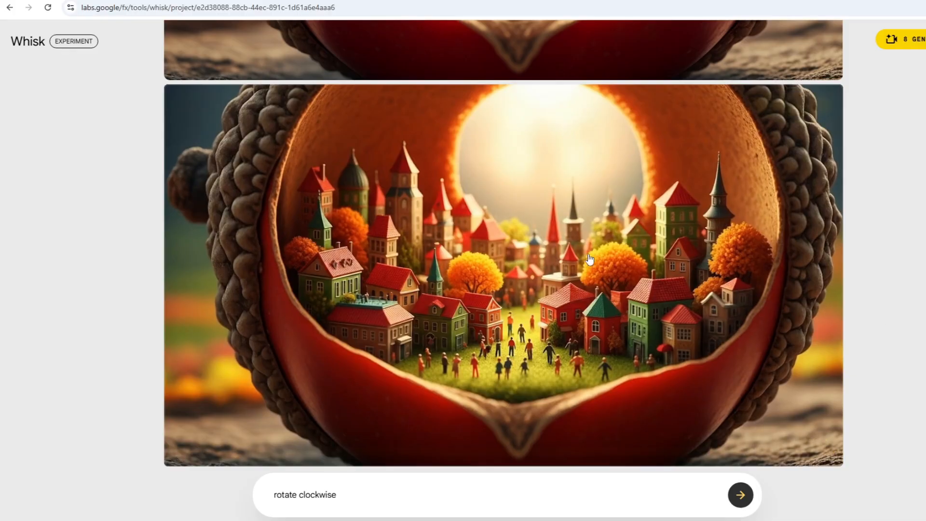
pyautogui.moveTo(747, 296)
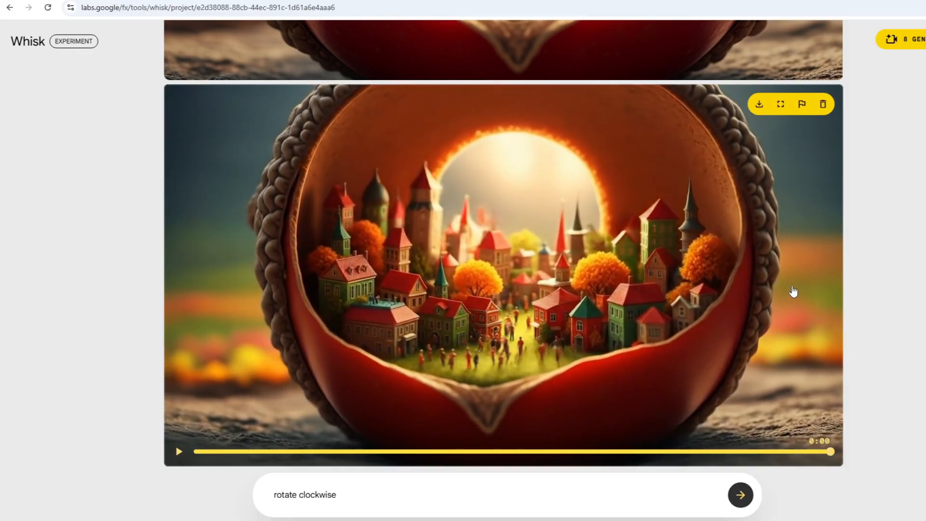
pyautogui.click(179, 453)
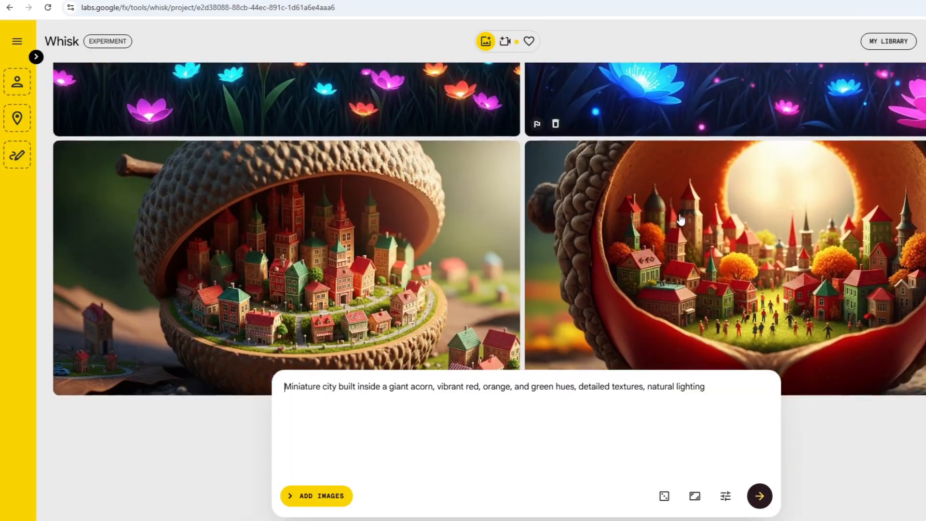
# - Replace the acorn city prompt with a random suggested idea and lock the seed in the generation settings
pyautogui.scroll(-1, 681, 220)
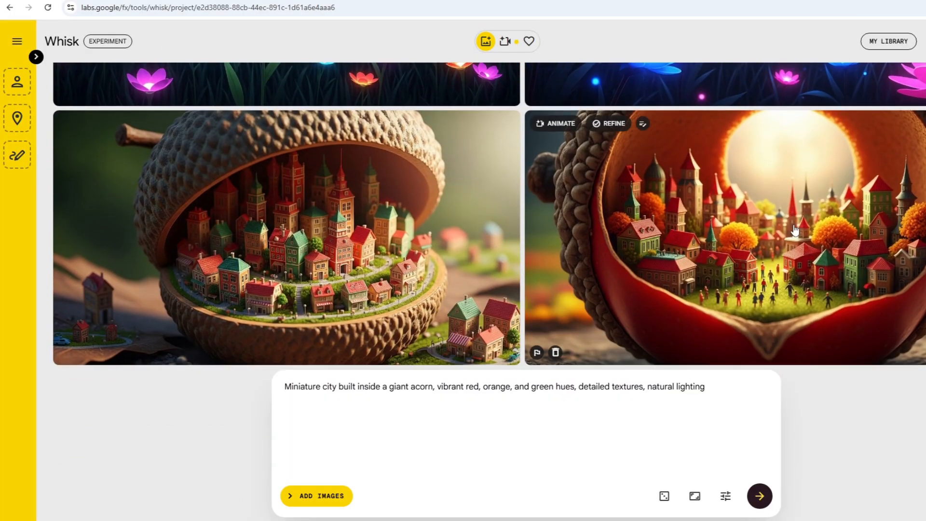
pyautogui.scroll(5, 558, 299)
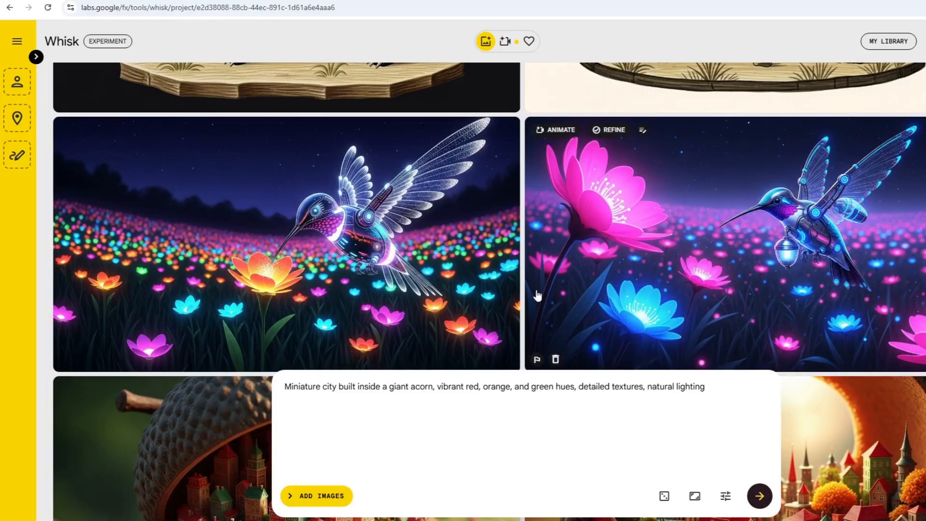
pyautogui.click(664, 495)
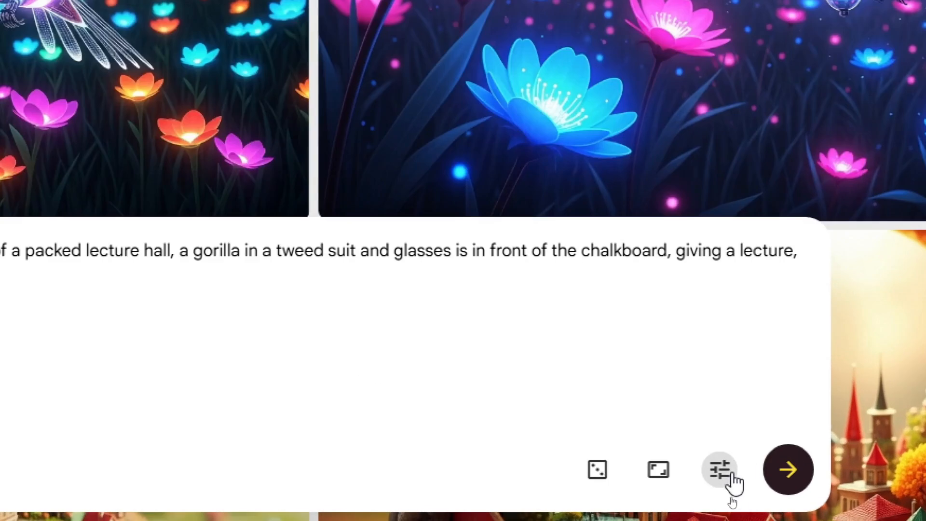
pyautogui.click(726, 497)
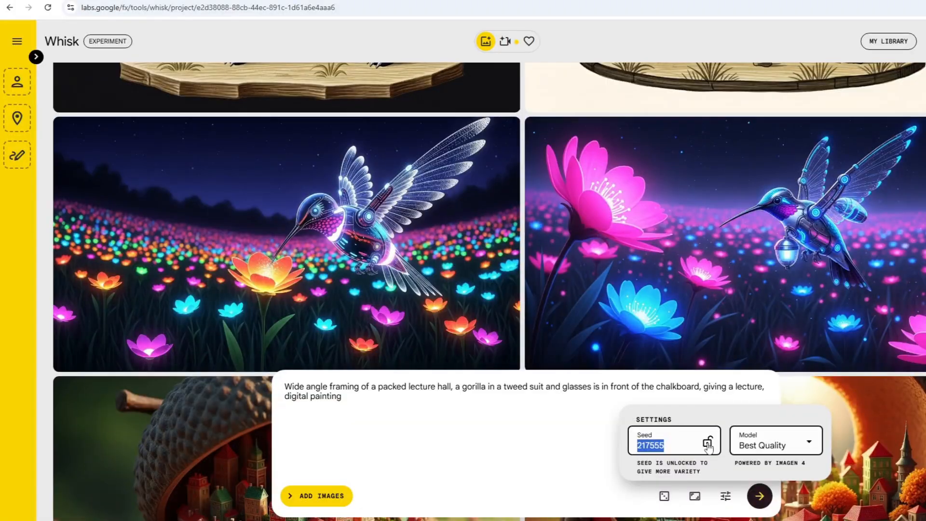
pyautogui.click(708, 442)
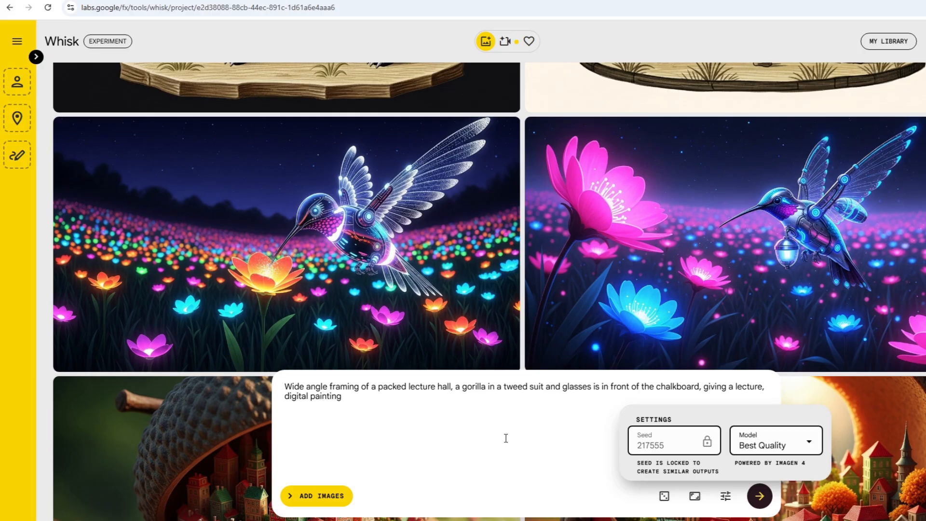
pyautogui.click(482, 429)
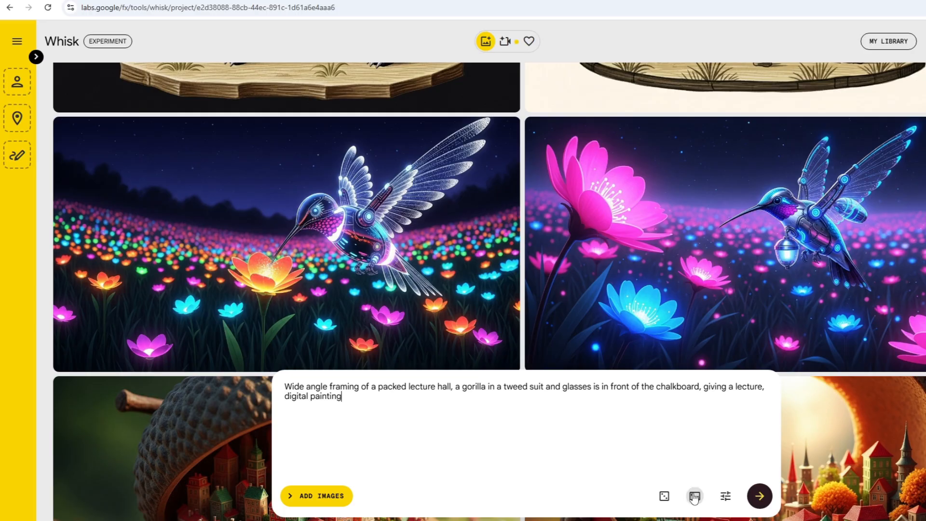
# - Review the locked seed and generate images from the prompt about a gorilla lecturing in a packed hall
pyautogui.click(725, 496)
pyautogui.doubleClick(664, 448)
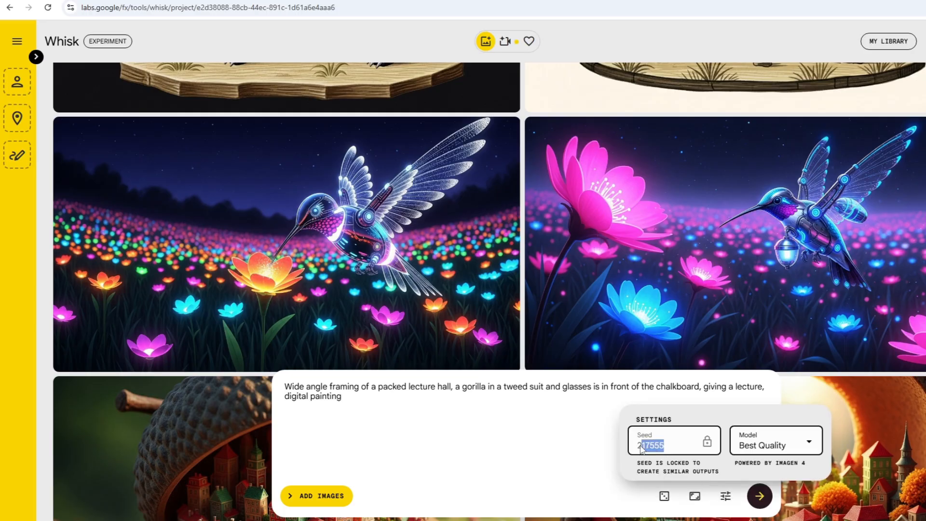
pyautogui.click(549, 422)
pyautogui.click(760, 494)
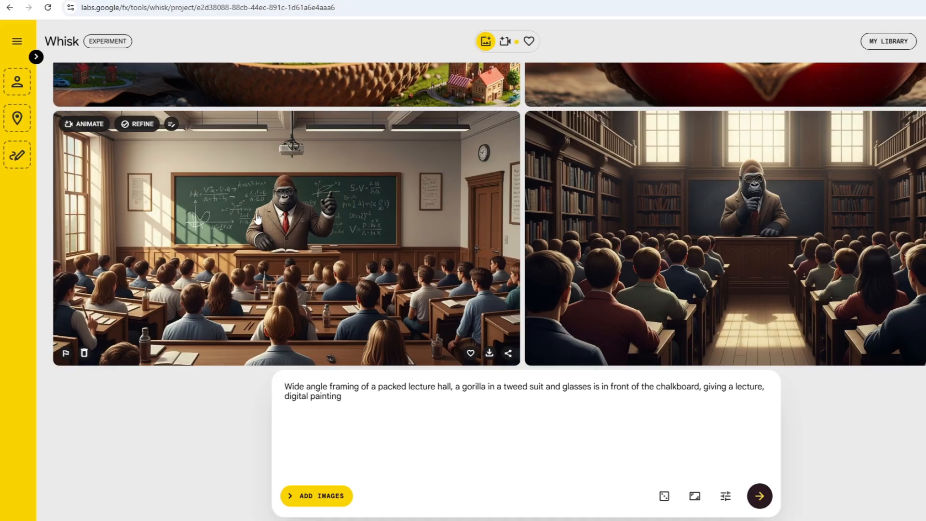
# - View both generated gorilla lecture images enlarged, one after the other, and return to the gallery
pyautogui.click(322, 211)
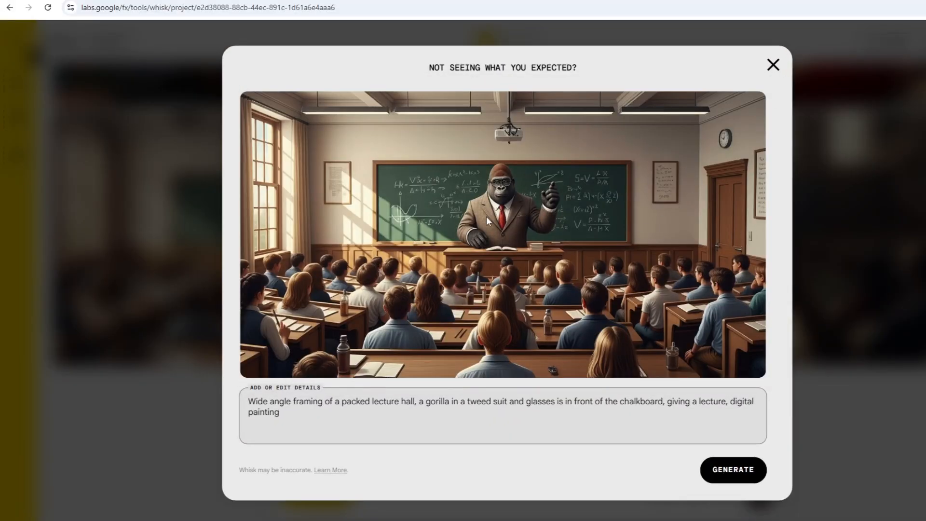
pyautogui.click(773, 64)
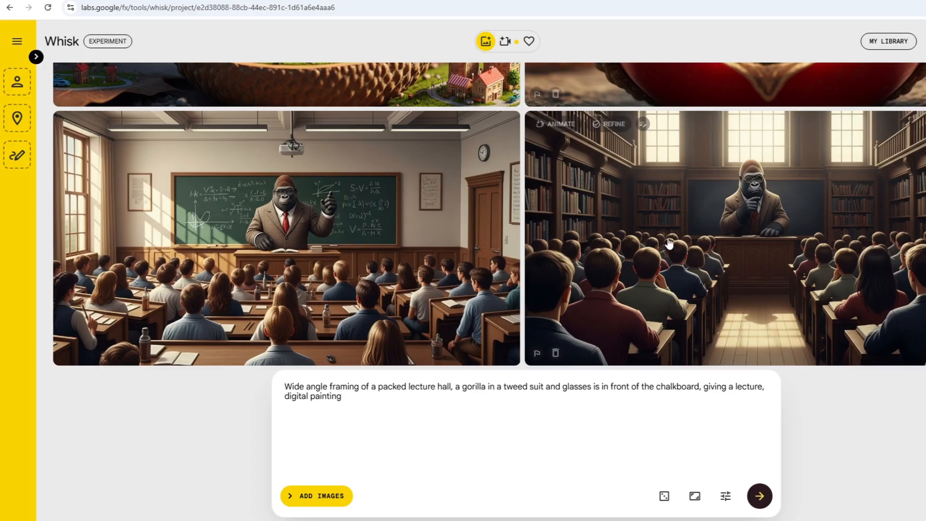
pyautogui.click(748, 199)
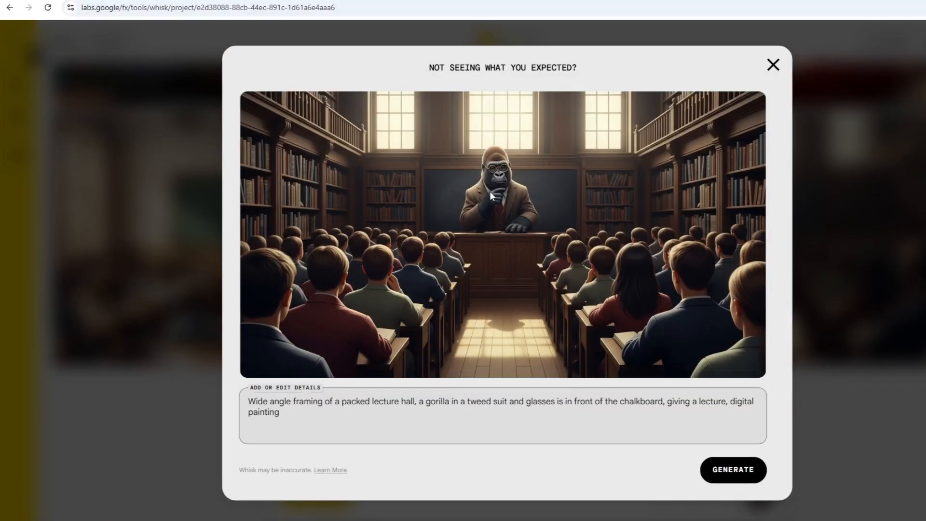
pyautogui.click(773, 66)
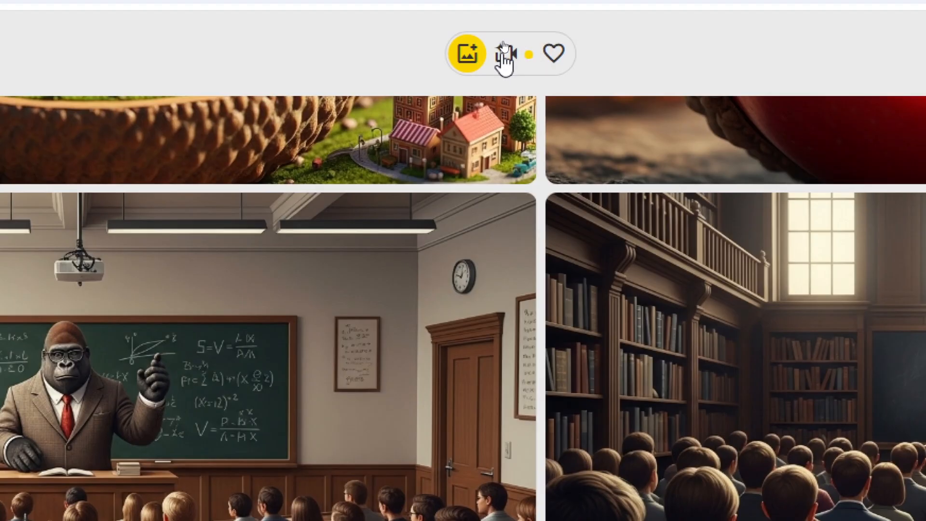
# - Look at the animated videos filter and examine the template presets offered in the settings
pyautogui.click(504, 53)
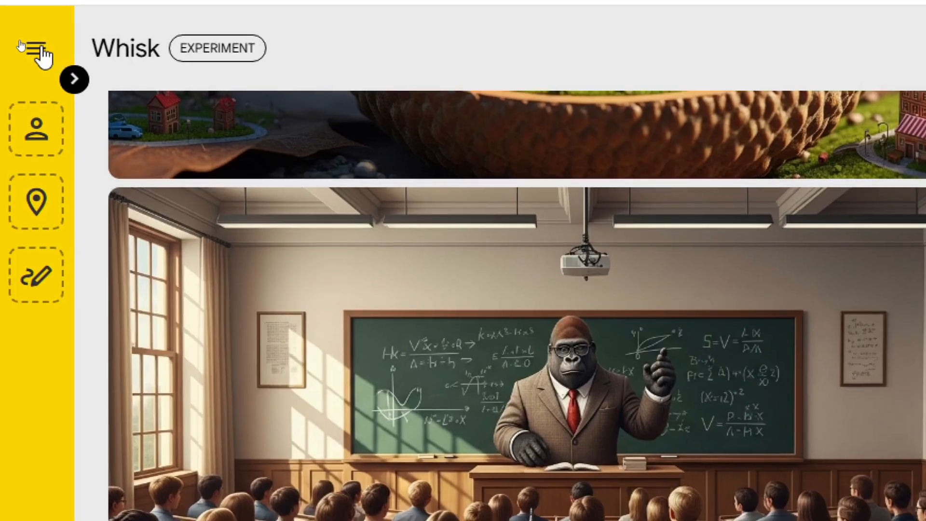
pyautogui.click(18, 43)
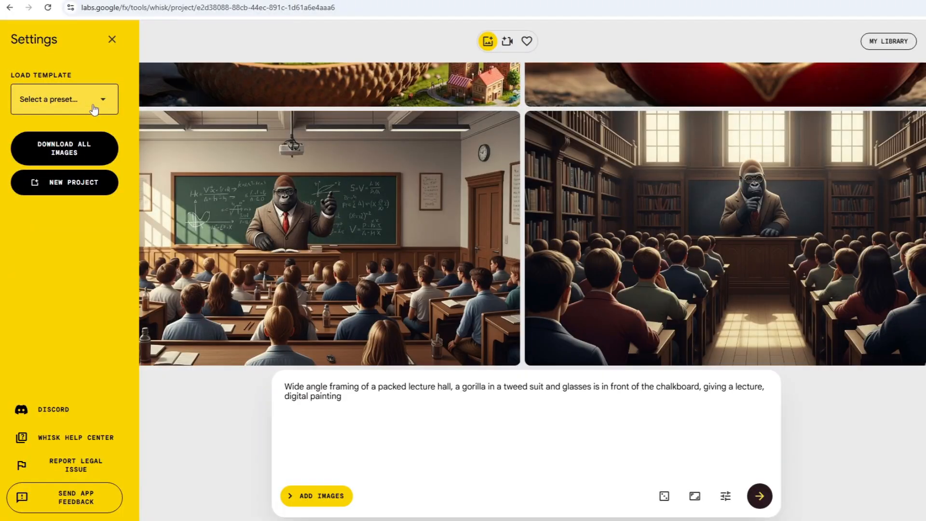
pyautogui.click(102, 103)
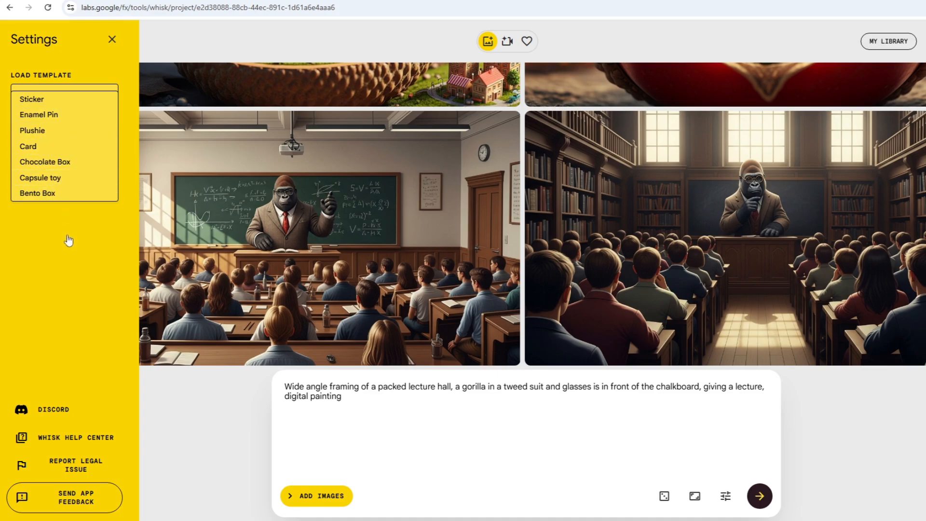
pyautogui.click(73, 259)
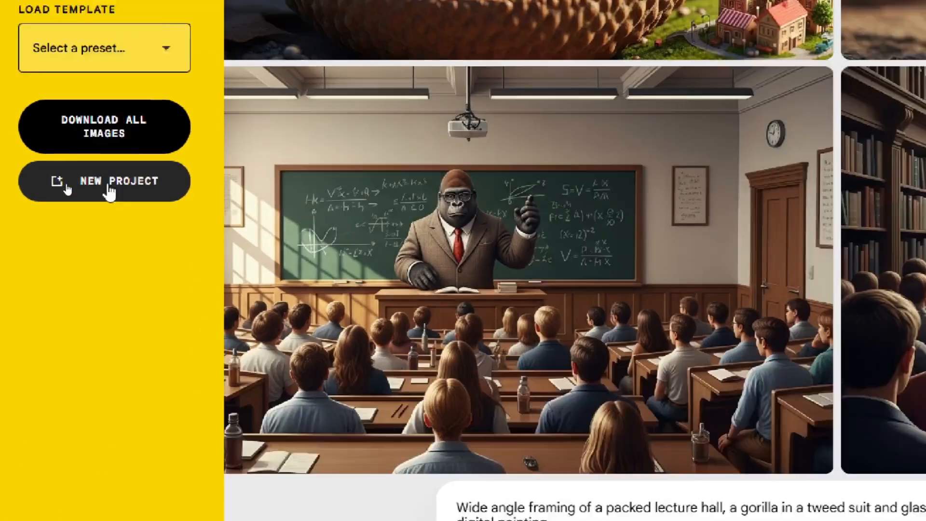
# - Start a new project, close the settings and show the Subject, Scene and Style image inputs
pyautogui.click(67, 187)
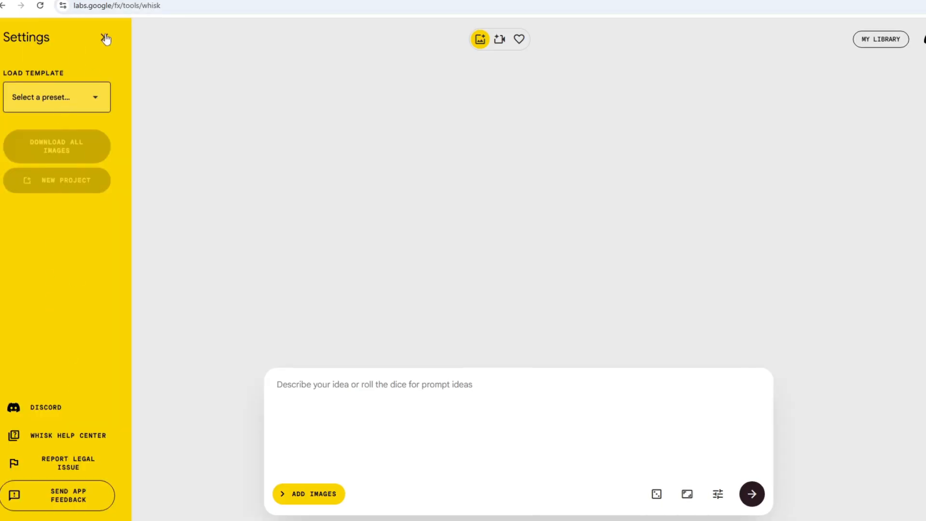
pyautogui.click(105, 38)
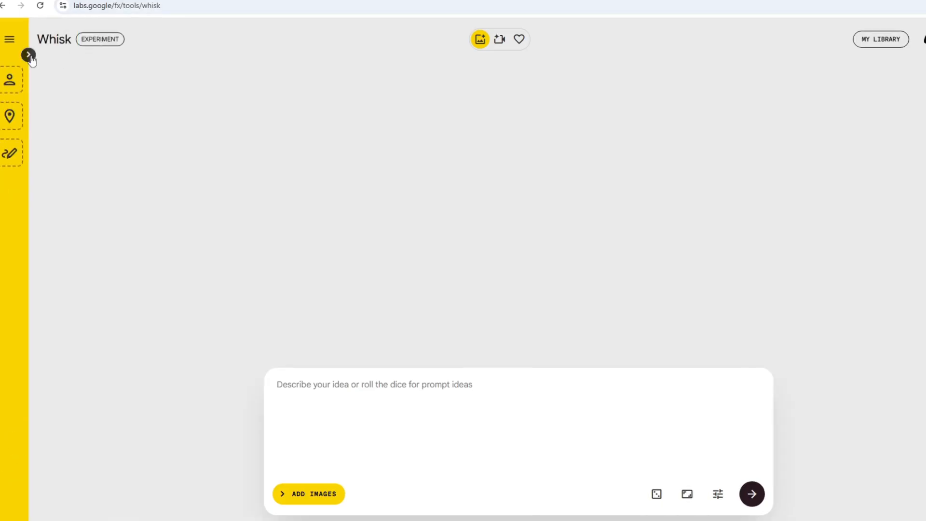
pyautogui.click(28, 55)
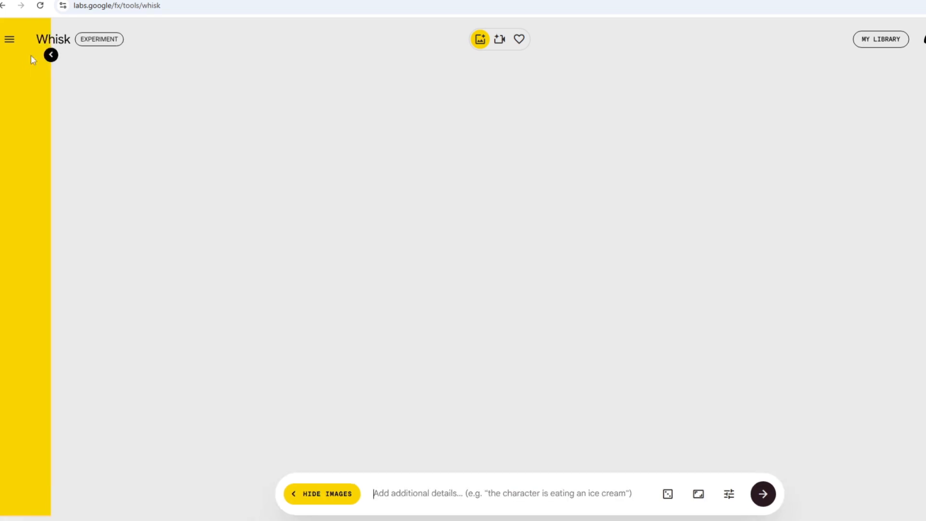
pyautogui.moveTo(86, 142)
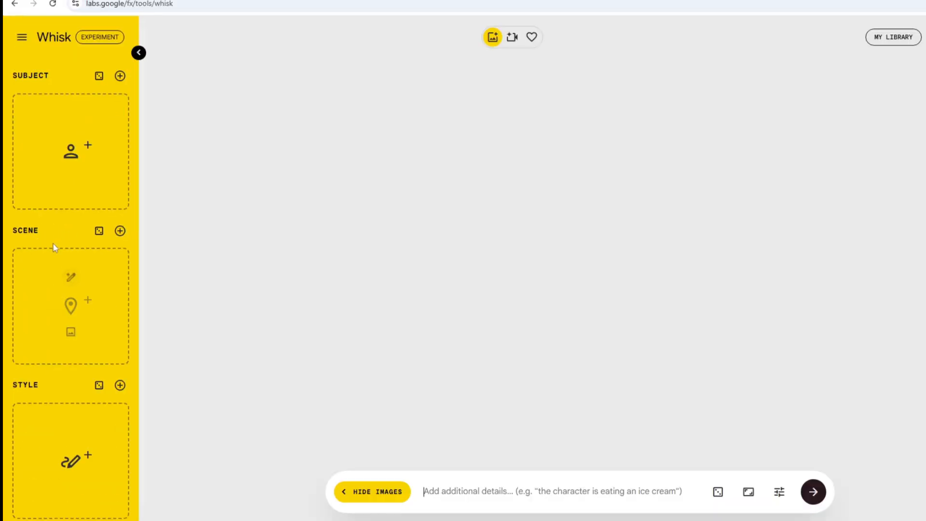
pyautogui.scroll(-1, 42, 418)
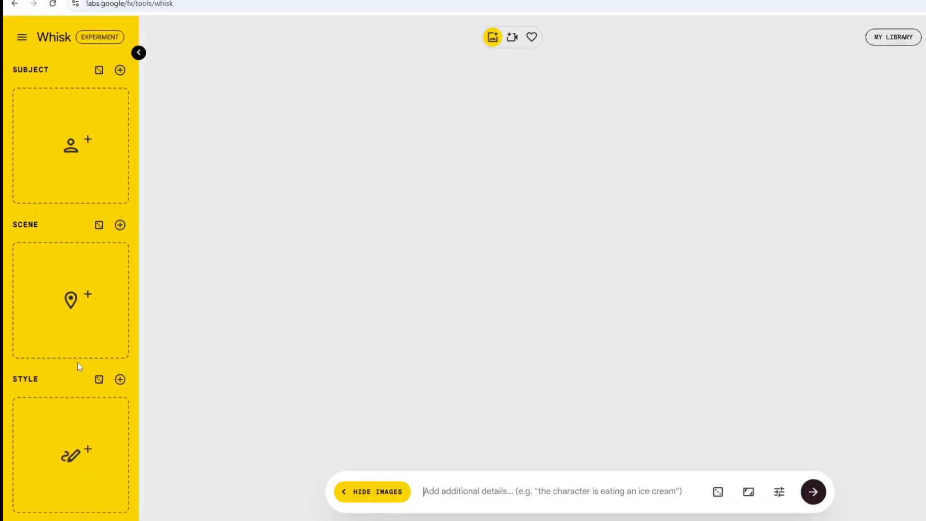
# - Add a second Style image slot and remove it again
pyautogui.click(120, 379)
pyautogui.scroll(-2, 118, 384)
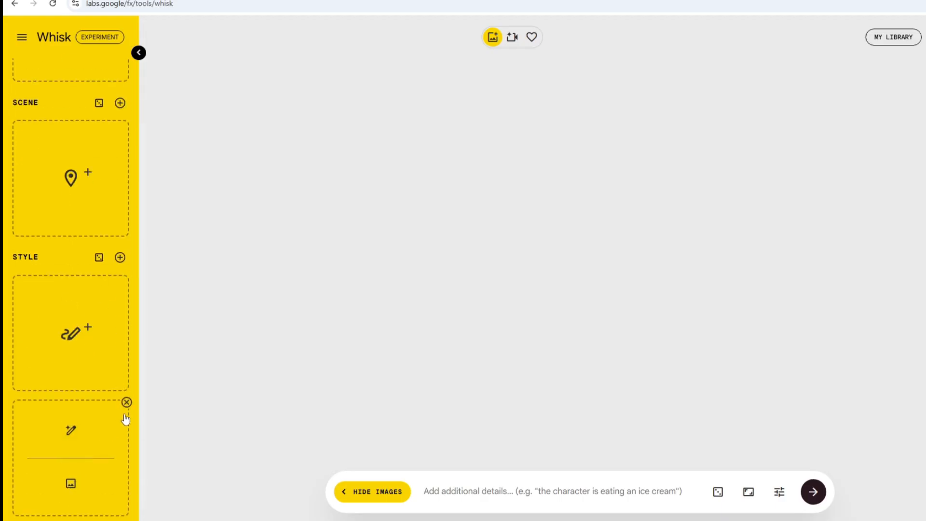
pyautogui.click(127, 403)
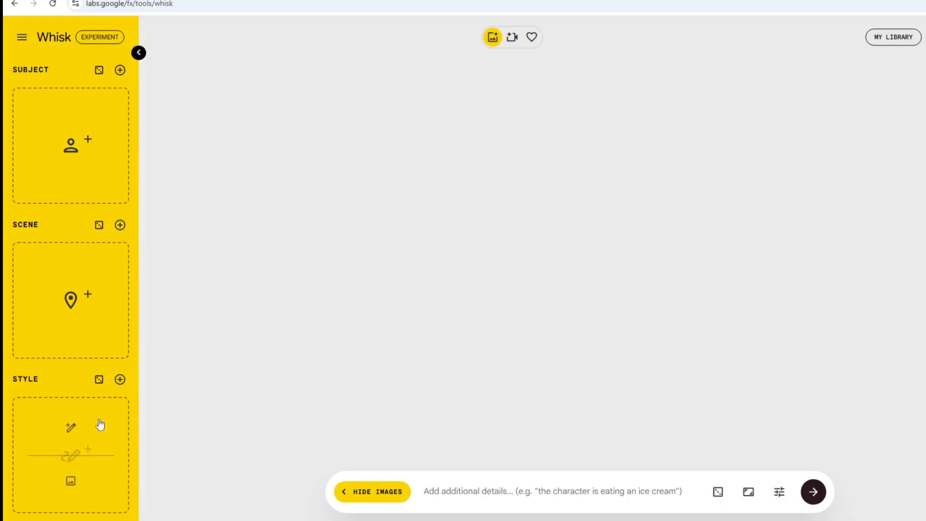
# - Add a second image slot to Style and a second one to Scene
pyautogui.click(120, 380)
pyautogui.scroll(-2, 122, 382)
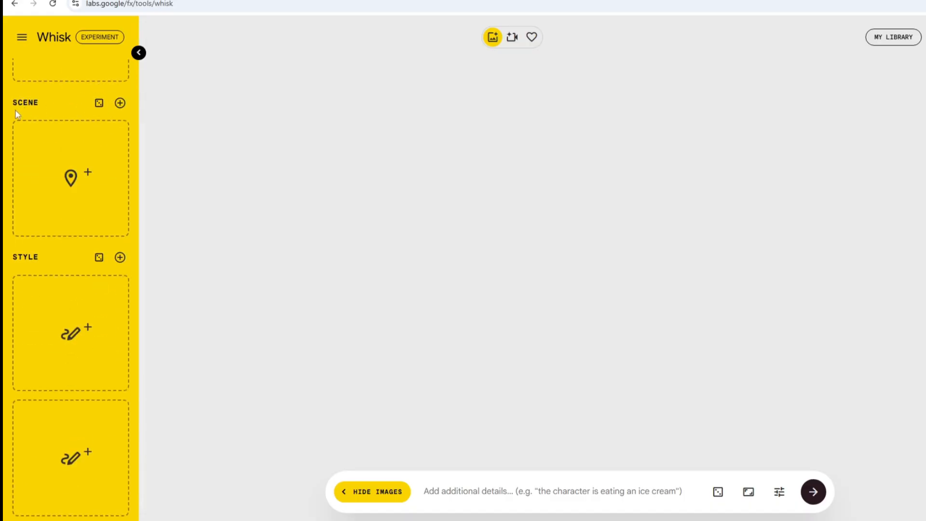
pyautogui.click(120, 104)
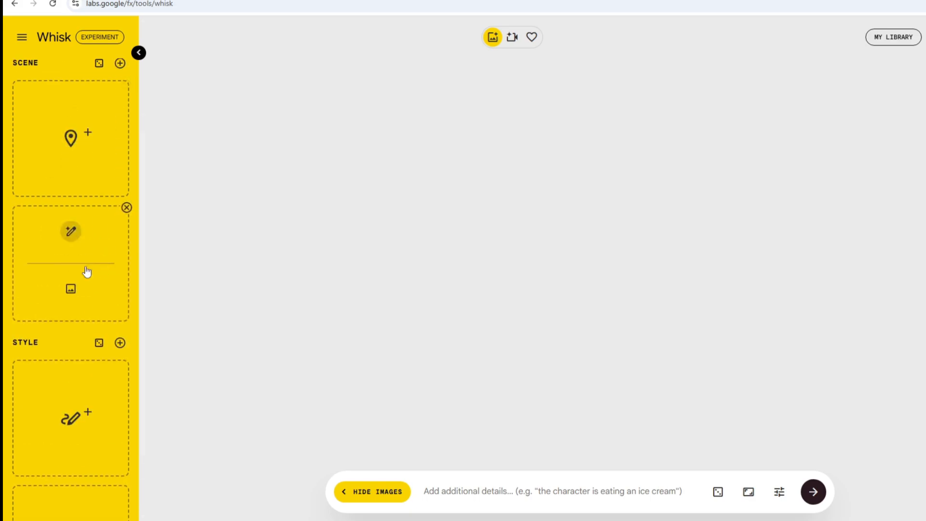
pyautogui.scroll(1, 86, 217)
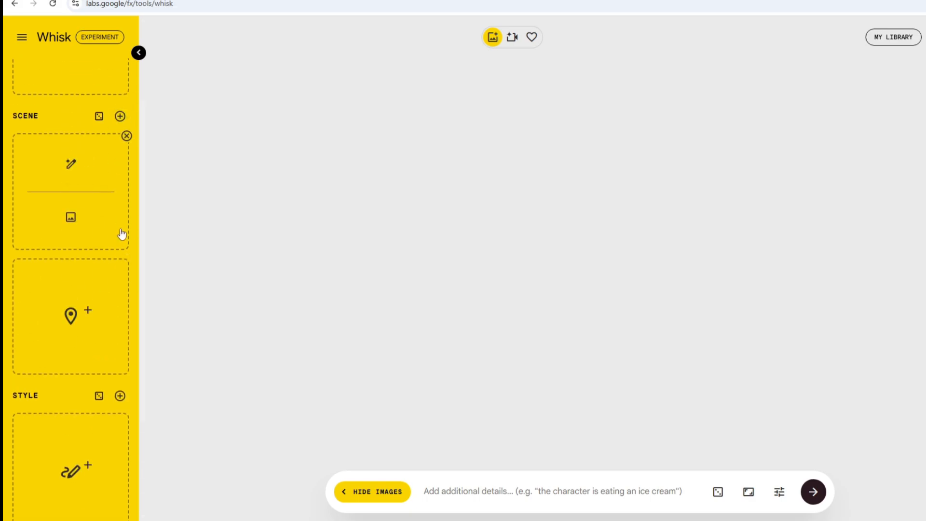